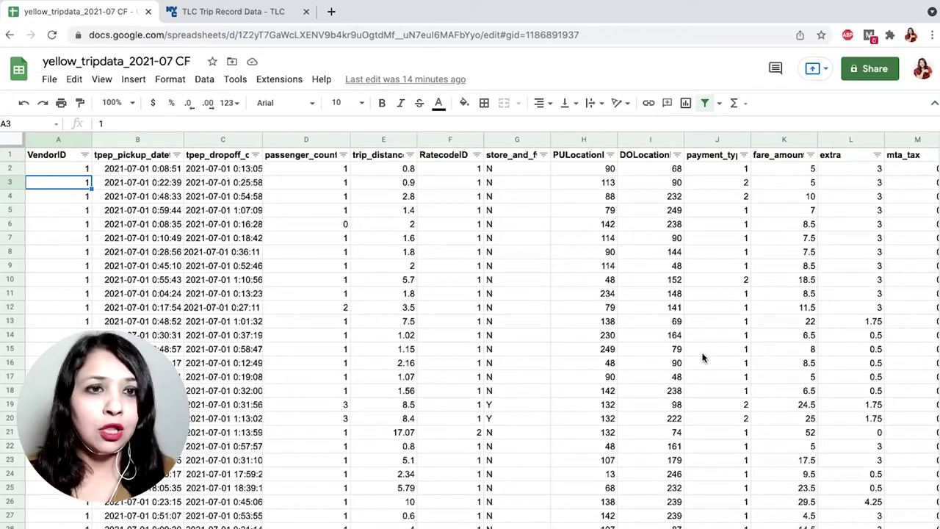
Step: Add a new blank sheet to the spreadsheet for the fare_amount descriptive statistics
{"action": "left_click", "coordinate": [776, 160]}
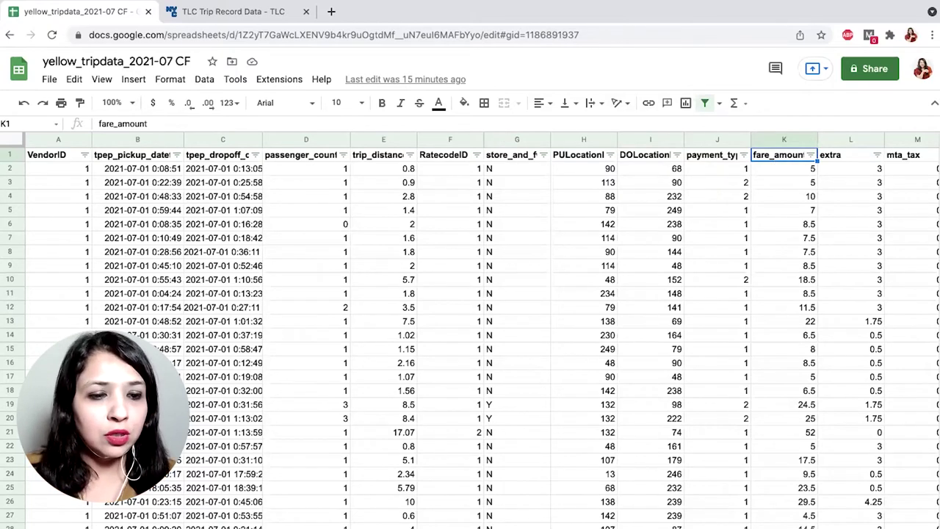
{"action": "key", "text": "shift+F11"}
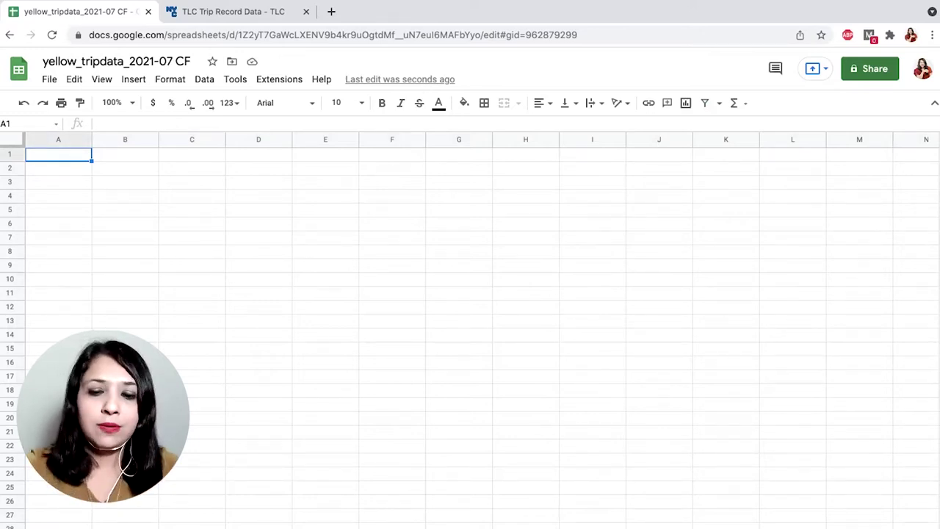
{"action": "left_click", "coordinate": [58, 181]}
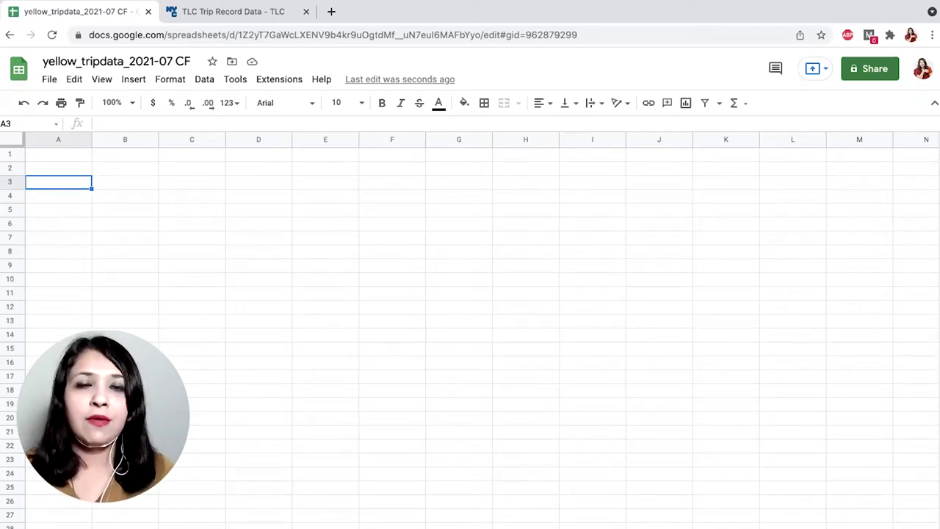
Step: Enter the column headers stats in A1 and fare_amount in B1 of the new sheet
{"action": "left_click", "coordinate": [55, 156]}
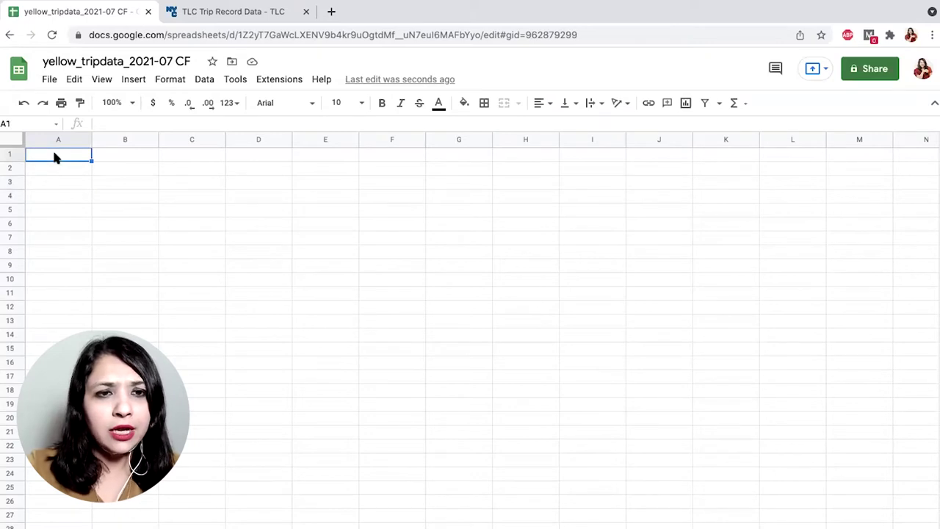
{"action": "type", "text": "stats"}
{"action": "key", "text": "Tab"}
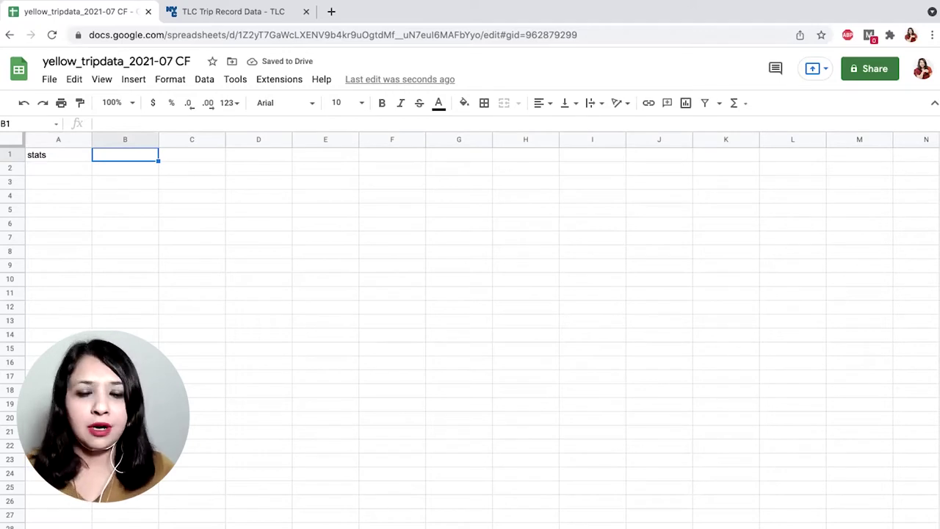
{"action": "type", "text": "far"}
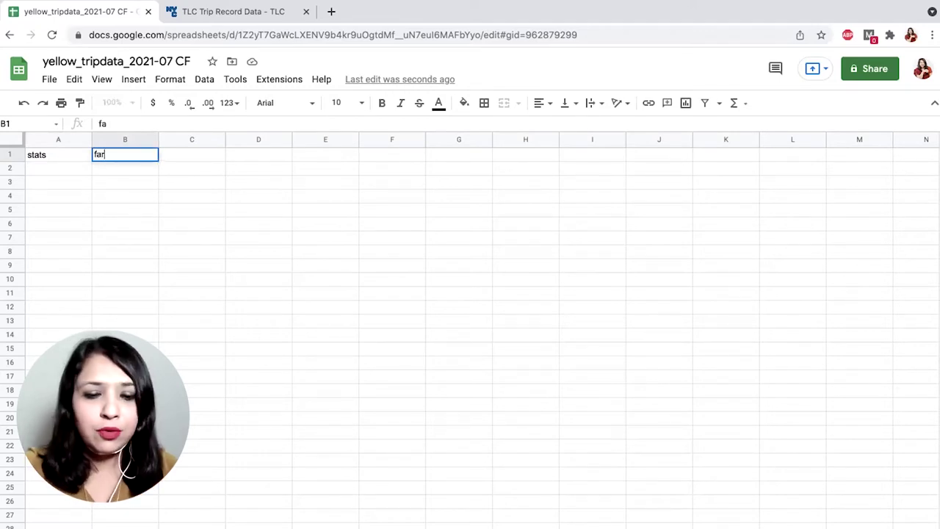
{"action": "type", "text": "e_amou"}
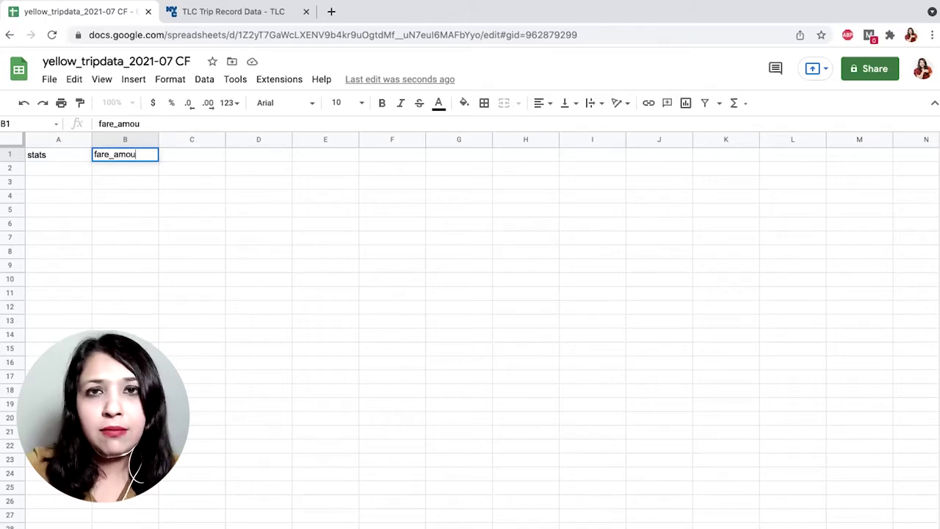
{"action": "type", "text": "nt"}
{"action": "key", "text": "Return"}
Step: List the statistic labels mean, median, min and max in cells A2 to A5 under stats
{"action": "key", "text": "Left"}
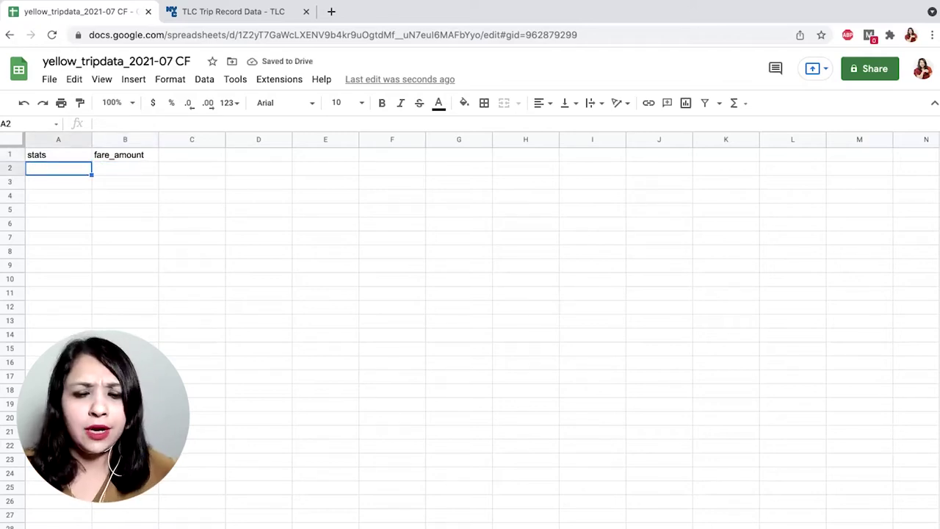
{"action": "type", "text": "mean"}
{"action": "key", "text": "Return"}
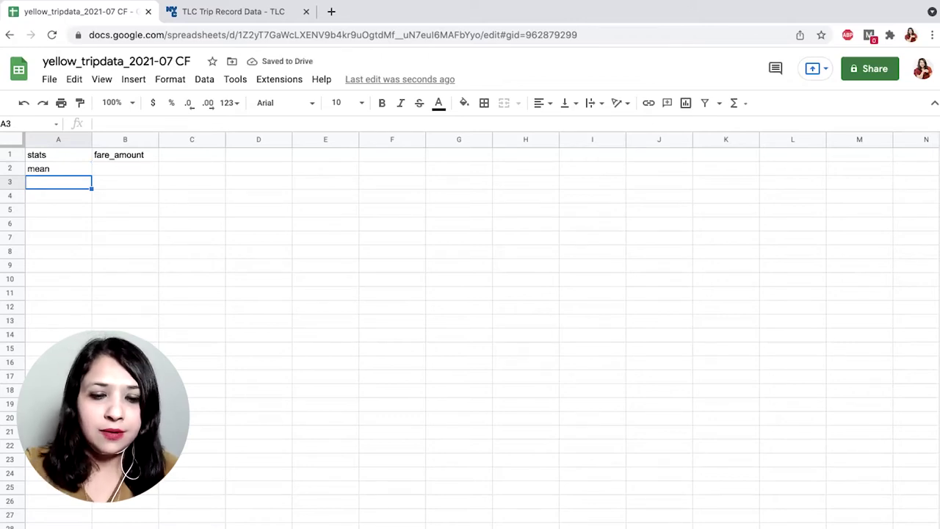
{"action": "type", "text": "media"}
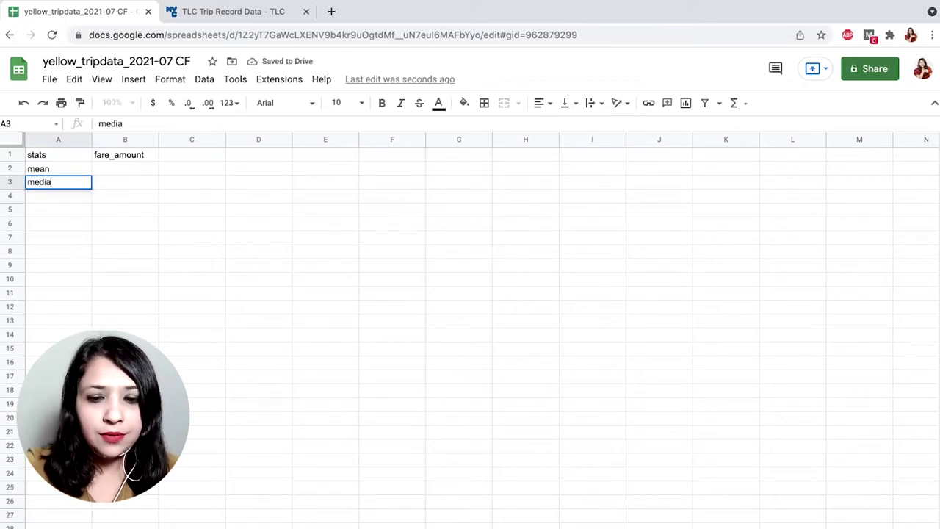
{"action": "key", "text": "Return"}
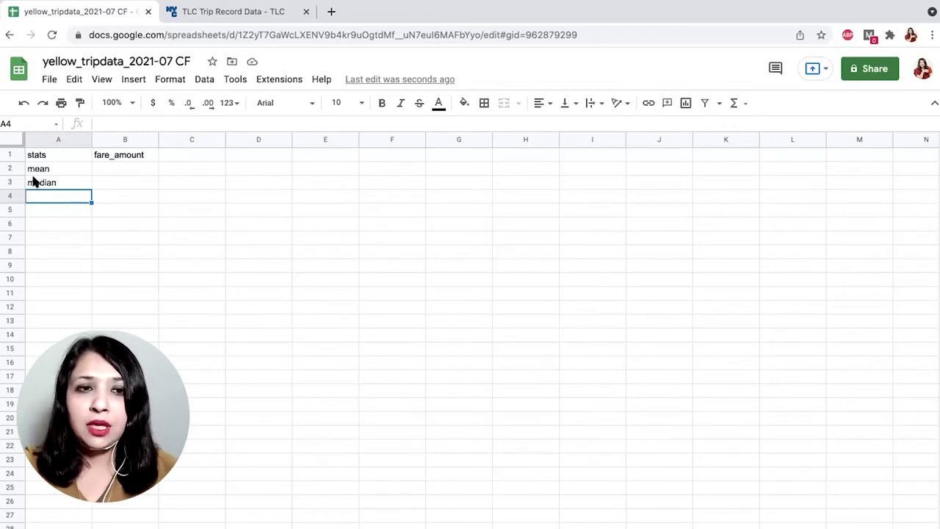
{"action": "type", "text": "min"}
{"action": "key", "text": "Return"}
{"action": "type", "text": "max"}
{"action": "key", "text": "Return"}
Step: Calculate the mean fare in B2 with AVERAGE over the whole column K of the yellow_tripdata_2021-07 CF sheet
{"action": "left_click", "coordinate": [125, 171]}
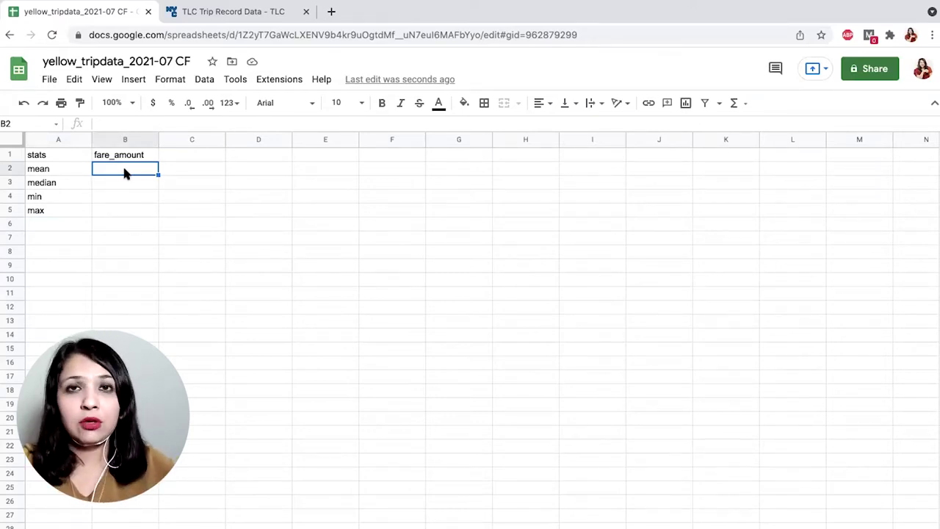
{"action": "type", "text": "="}
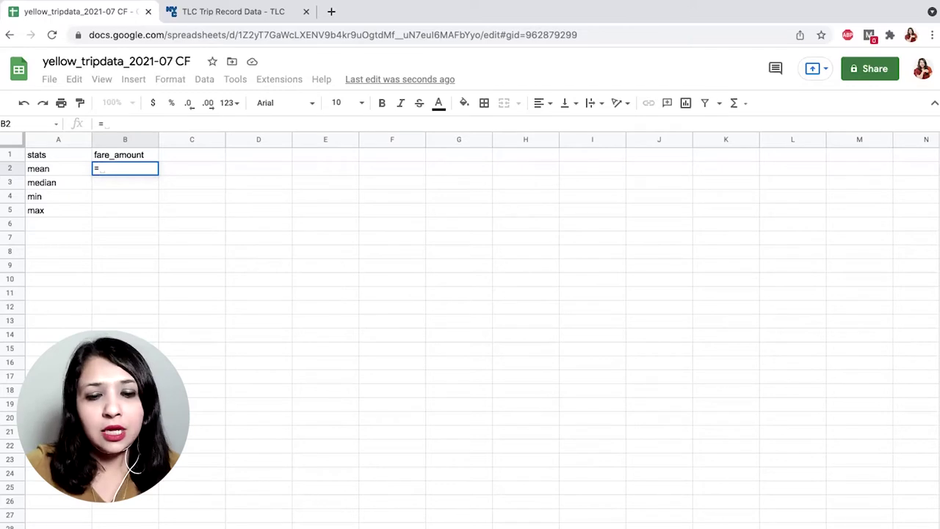
{"action": "type", "text": "aver"}
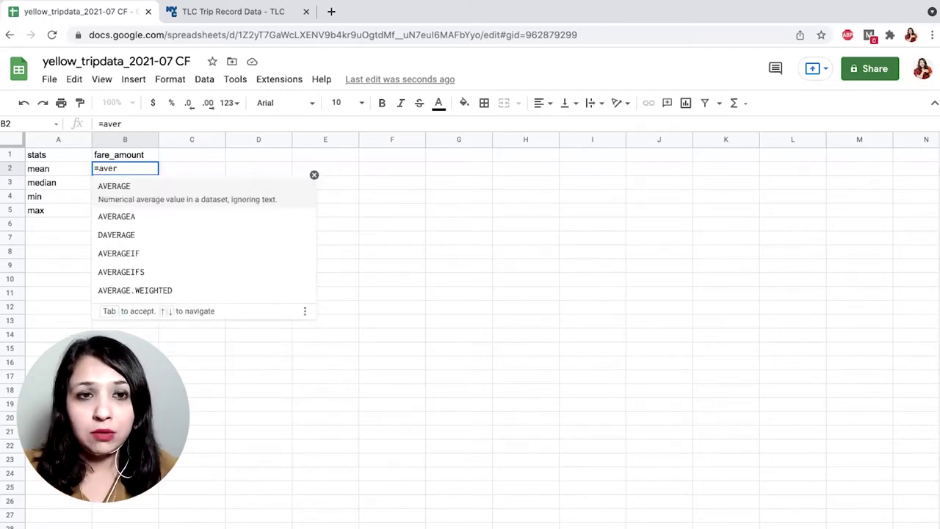
{"action": "key", "text": "Tab"}
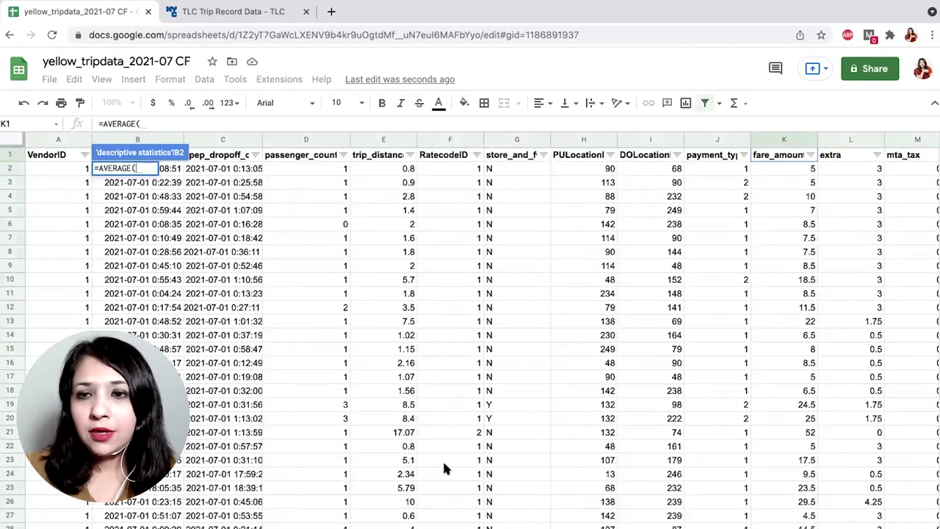
{"action": "left_click", "coordinate": [783, 142]}
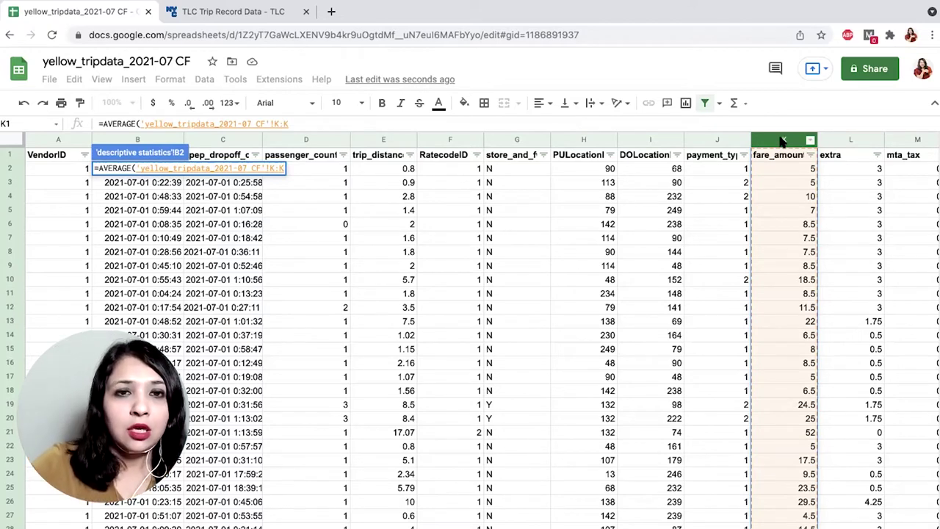
{"action": "type", "text": ")"}
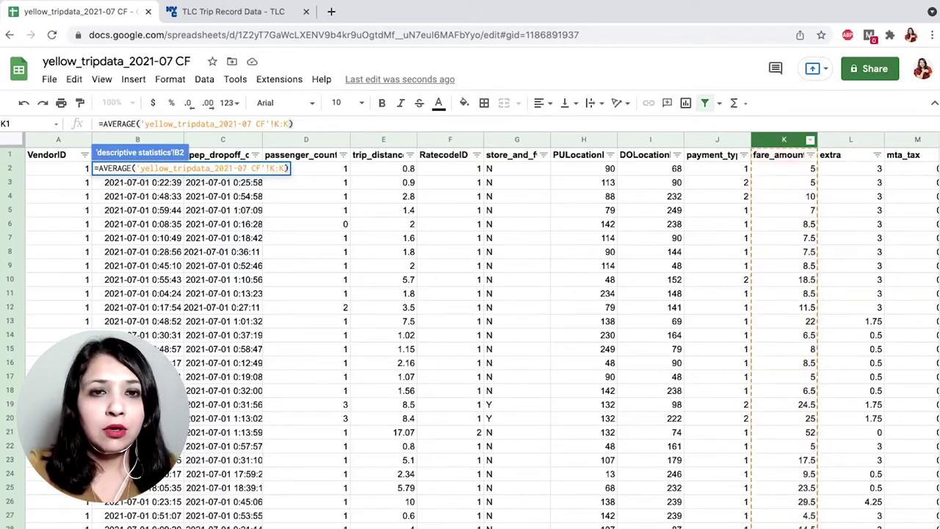
{"action": "key", "text": "Return"}
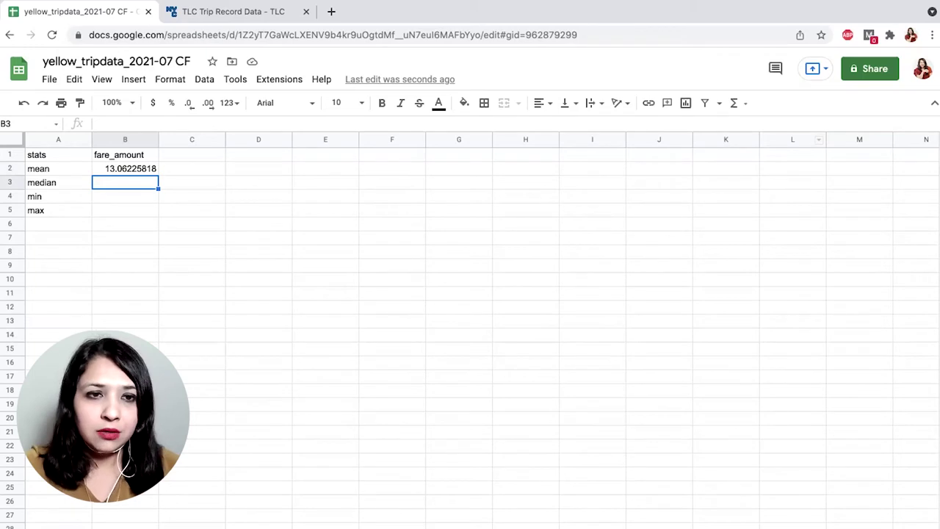
Step: Calculate the median fare in B3 with MEDIAN over the whole column K of the yellow_tripdata_2021-07 CF sheet
{"action": "type", "text": "="}
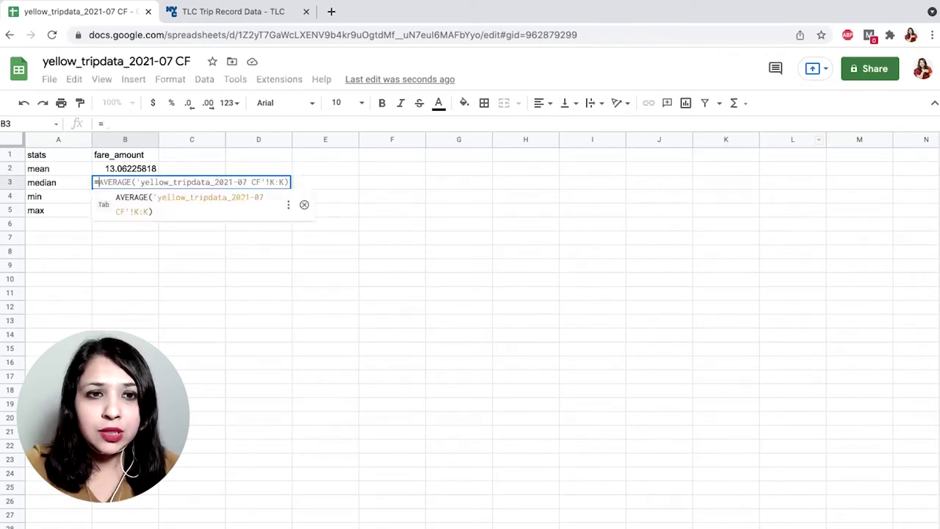
{"action": "type", "text": "med"}
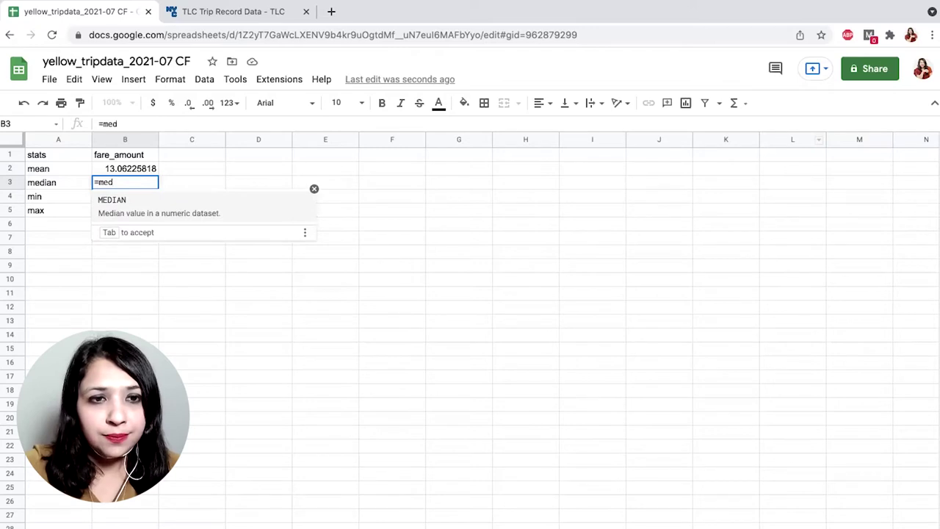
{"action": "key", "text": "Tab"}
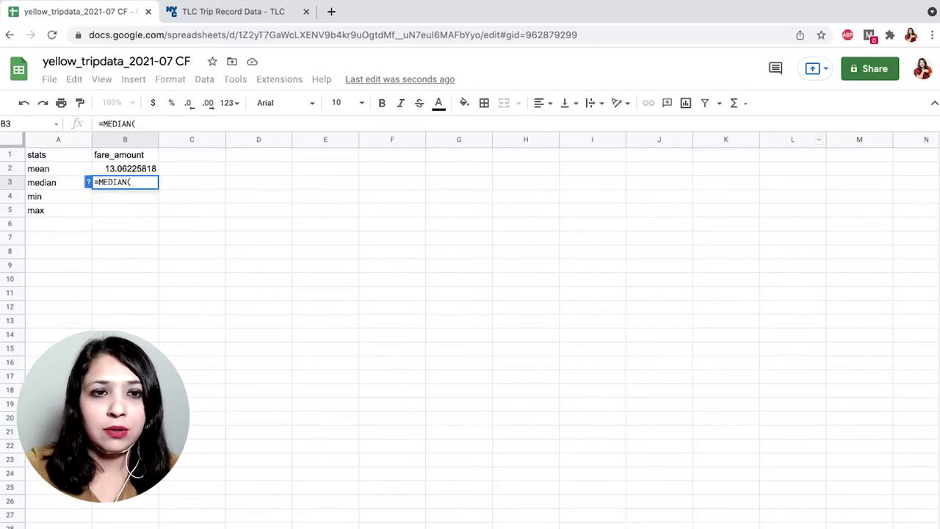
{"action": "key", "text": "alt+Up"}
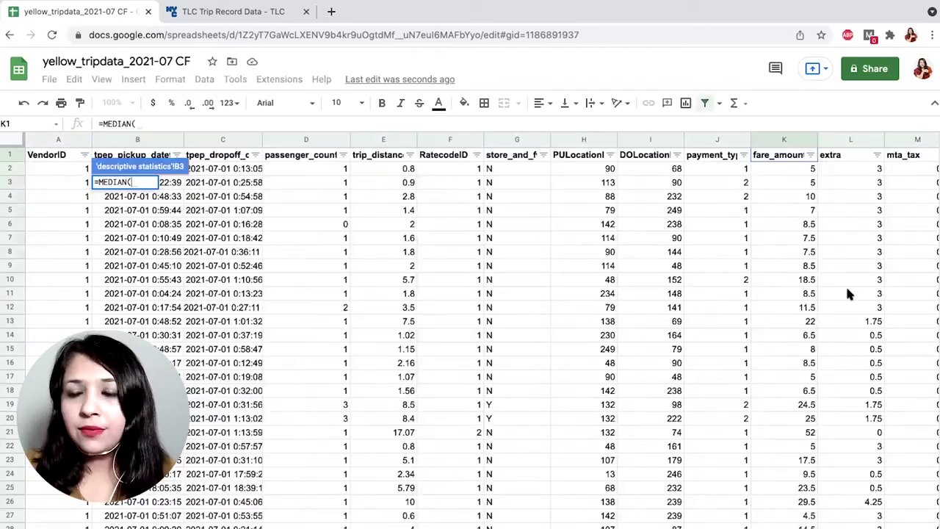
{"action": "left_click", "coordinate": [785, 140]}
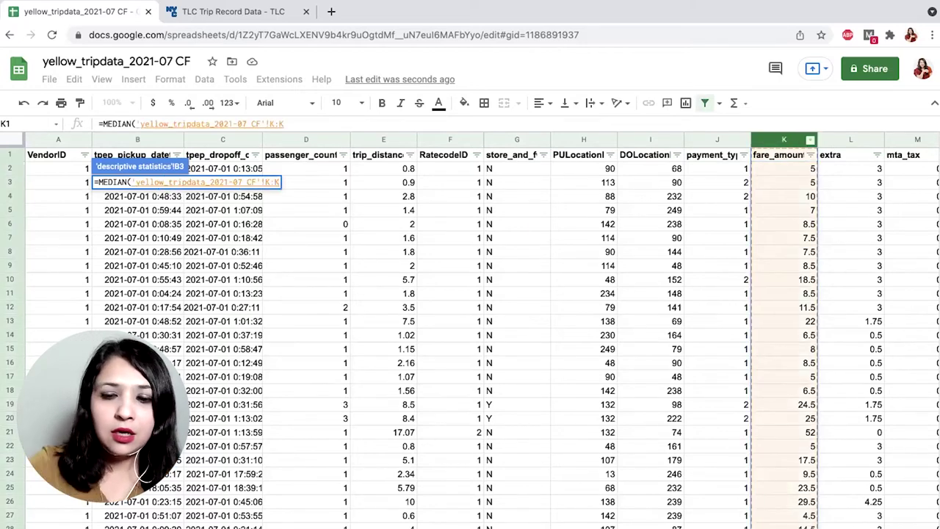
{"action": "type", "text": ")"}
{"action": "key", "text": "Return"}
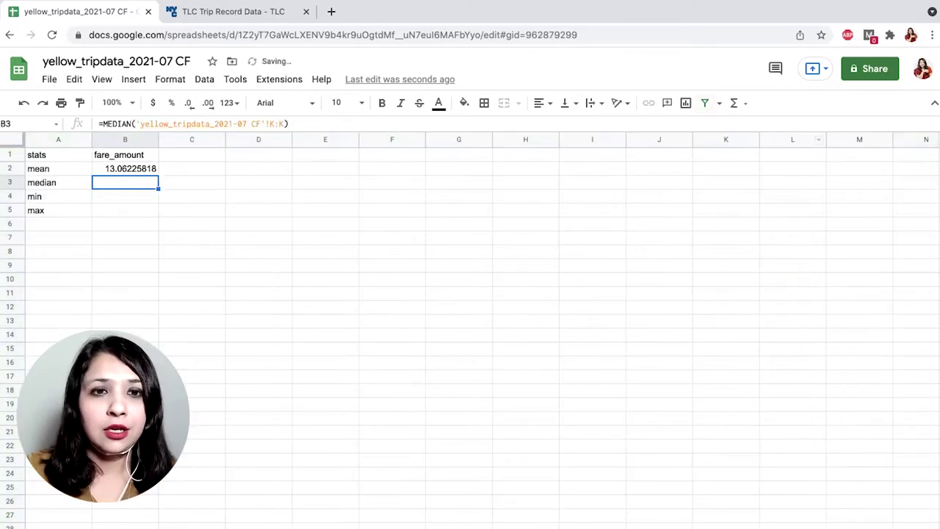
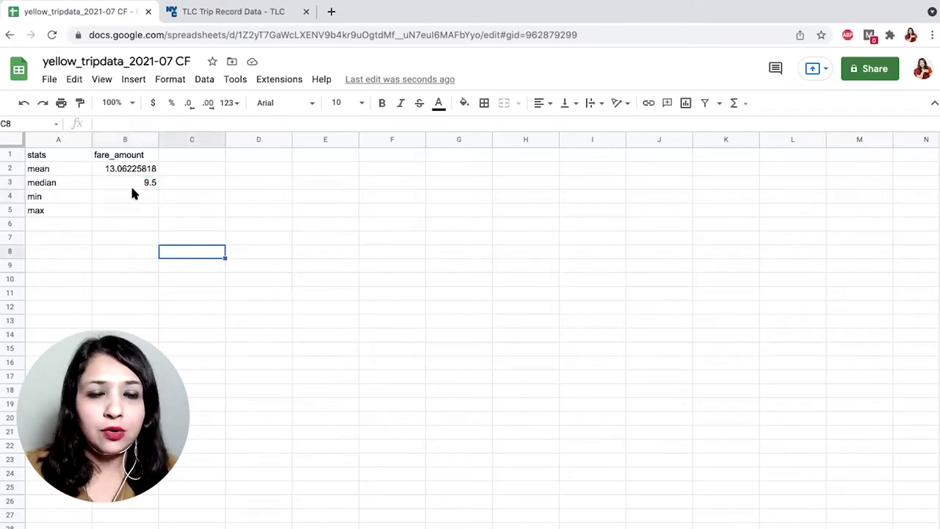
Step: Calculate the minimum fare in B4 with MIN over the whole column K of the yellow_tripdata_2021-07 CF sheet
{"action": "left_click", "coordinate": [132, 196]}
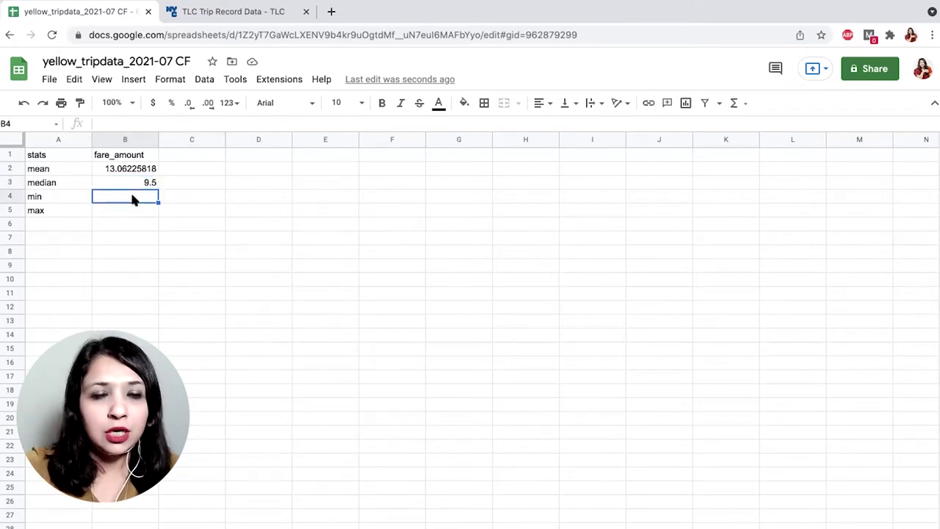
{"action": "type", "text": "=m"}
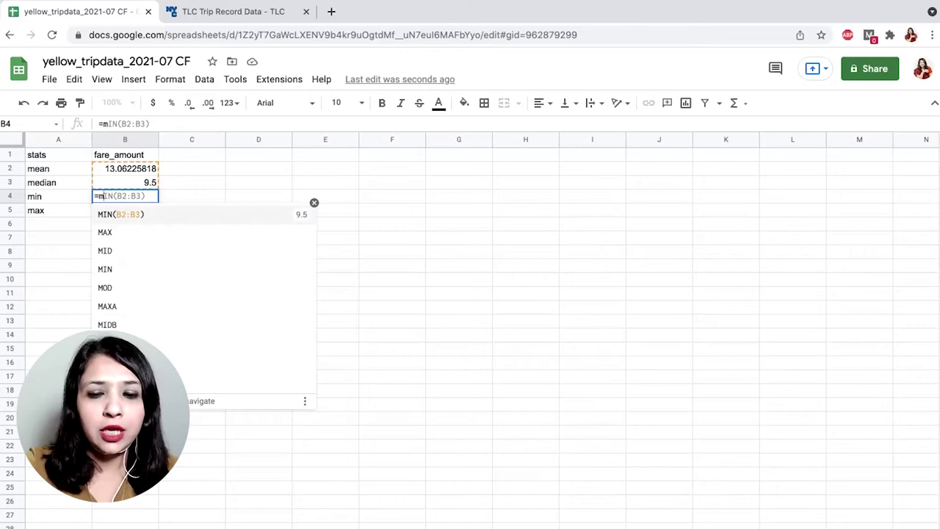
{"action": "type", "text": "in"}
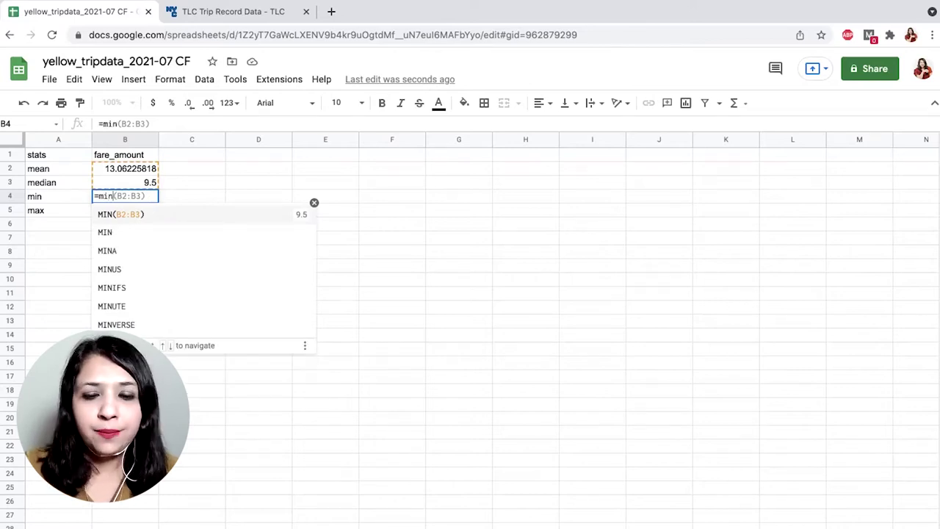
{"action": "type", "text": "("}
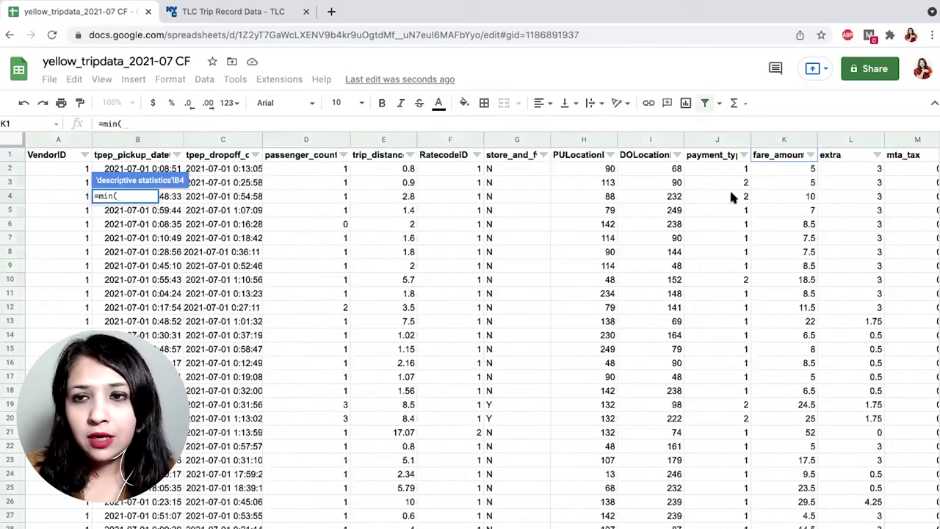
{"action": "left_click", "coordinate": [782, 143]}
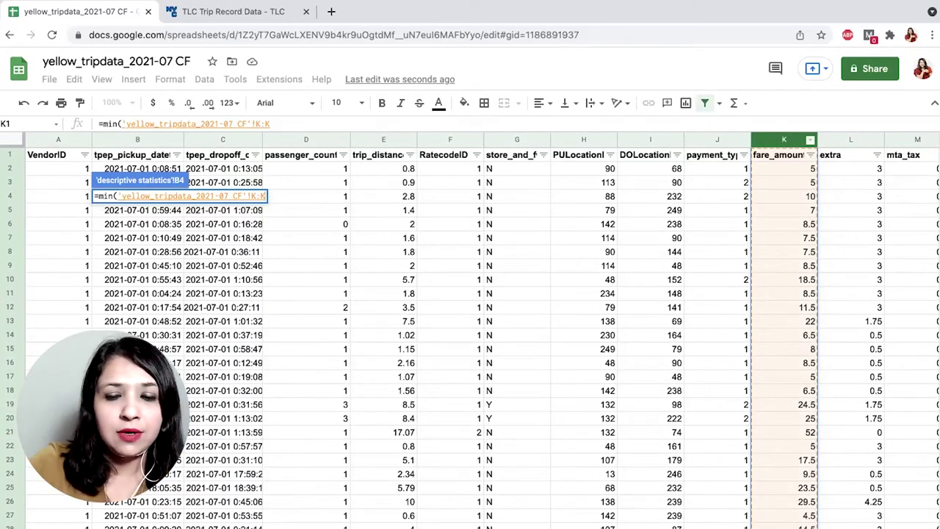
{"action": "type", "text": ")"}
{"action": "key", "text": "Return"}
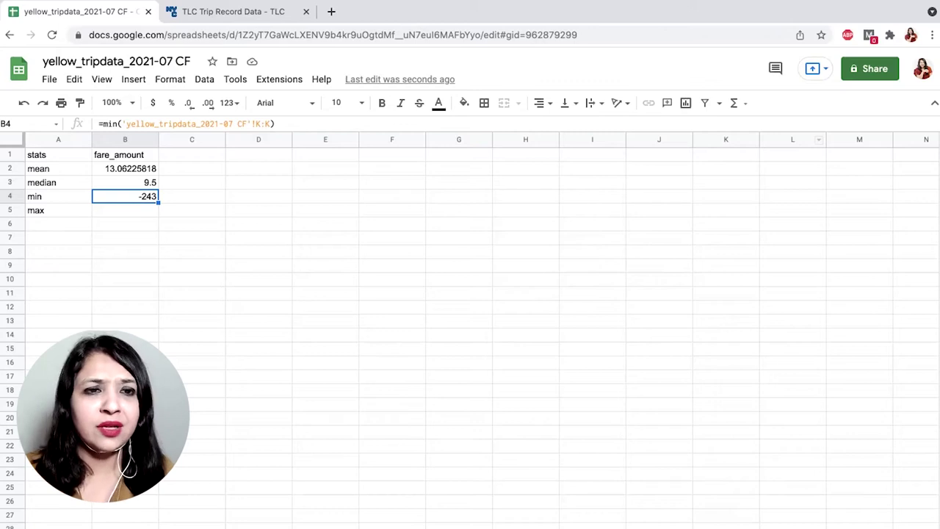
Step: Calculate the maximum fare in B5 with MAX over the whole column K of the yellow_tripdata_2021-07 CF sheet
{"action": "left_click", "coordinate": [125, 210]}
{"action": "type", "text": "="}
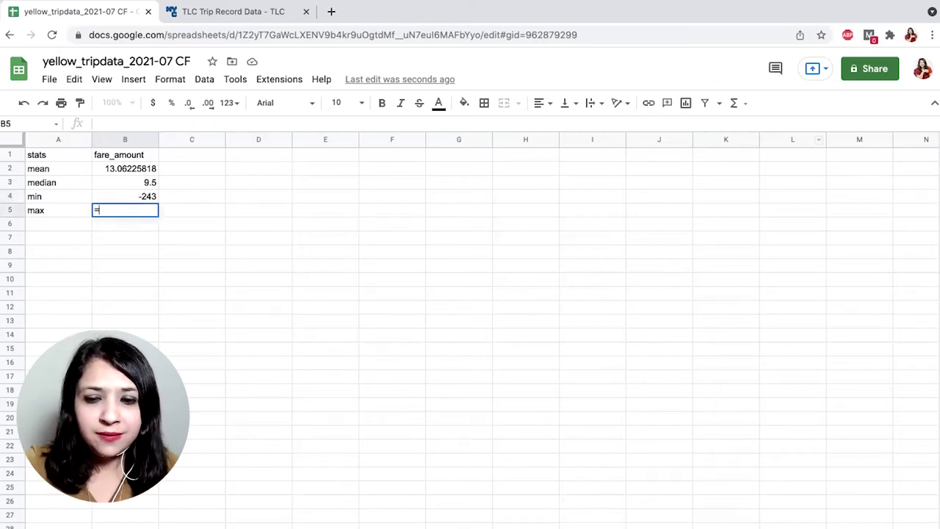
{"action": "type", "text": "m"}
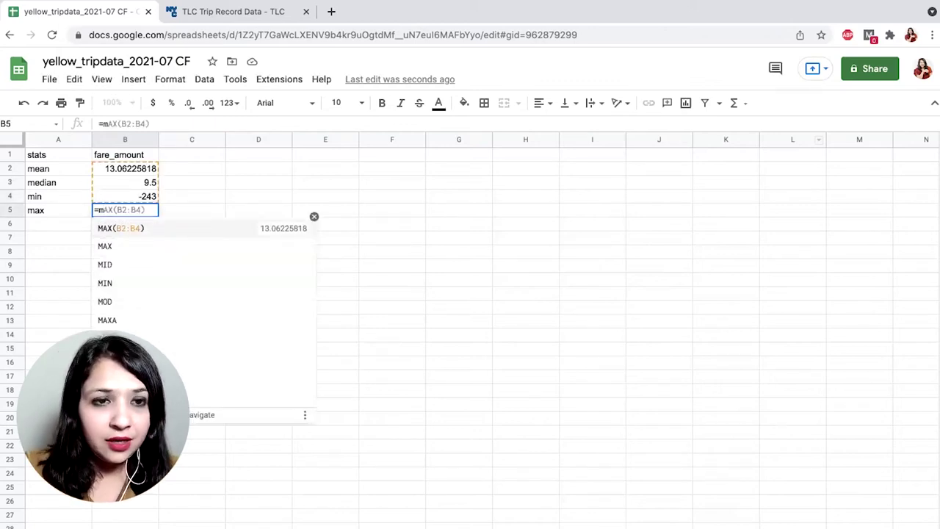
{"action": "type", "text": "aax"}
{"action": "key", "text": "BackSpace"}
{"action": "key", "text": "BackSpace"}
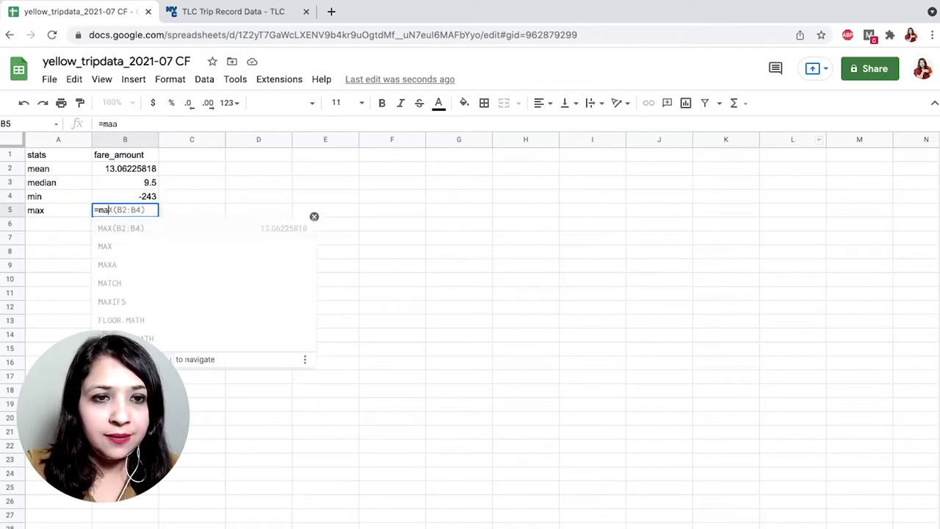
{"action": "key", "text": "BackSpace"}
{"action": "key", "text": "BackSpace"}
{"action": "key", "text": "BackSpace"}
{"action": "type", "text": "="}
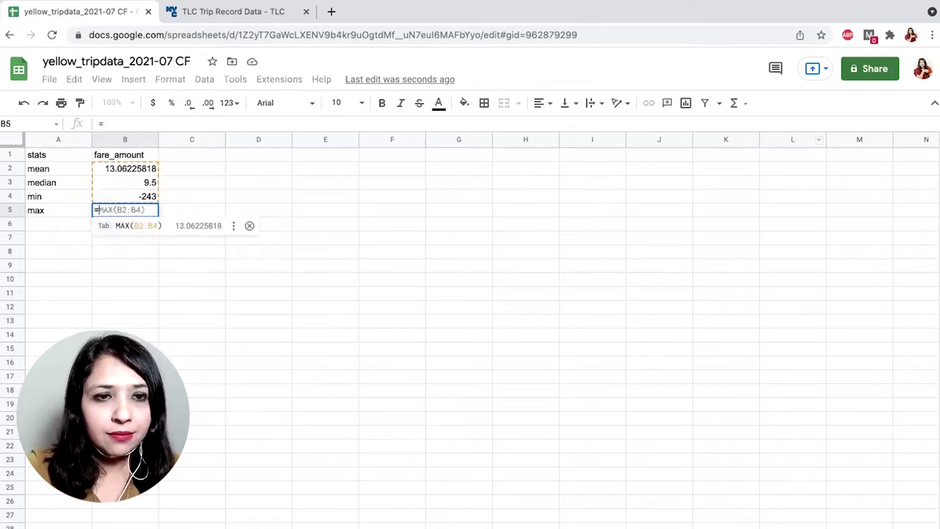
{"action": "type", "text": "max("}
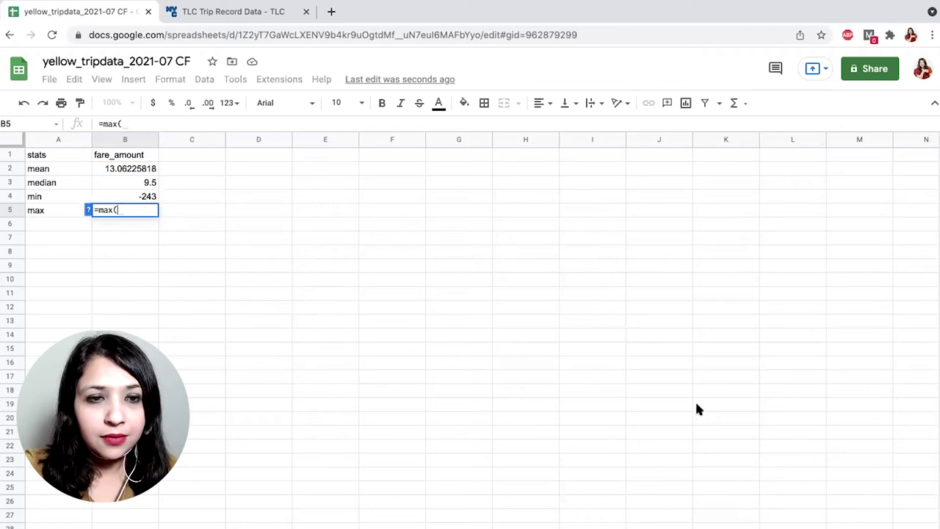
{"action": "left_click", "coordinate": [336, 486]}
{"action": "left_click", "coordinate": [777, 139]}
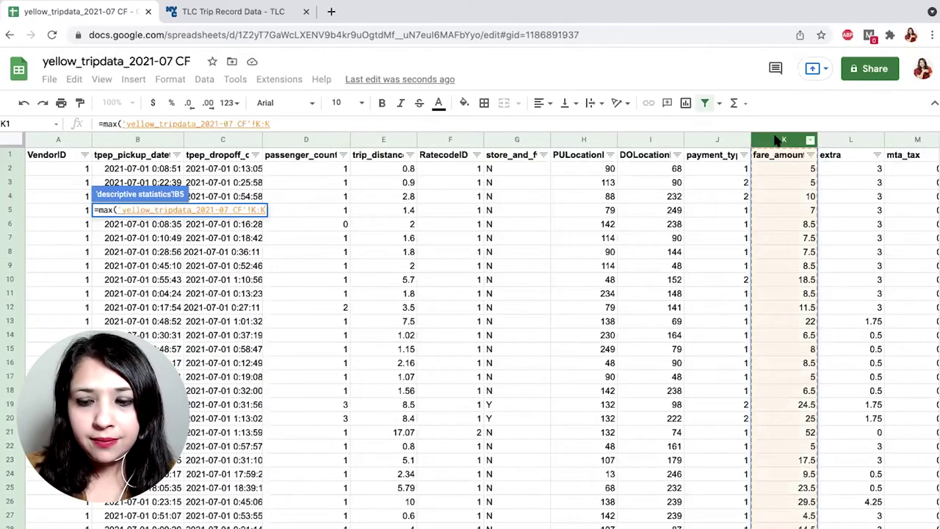
{"action": "key", "text": "Return"}
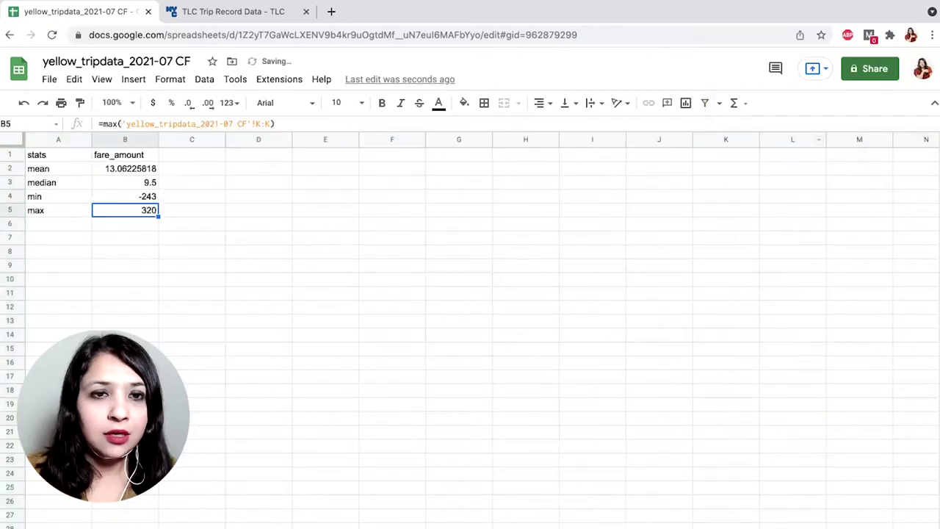
{"action": "left_click", "coordinate": [211, 185]}
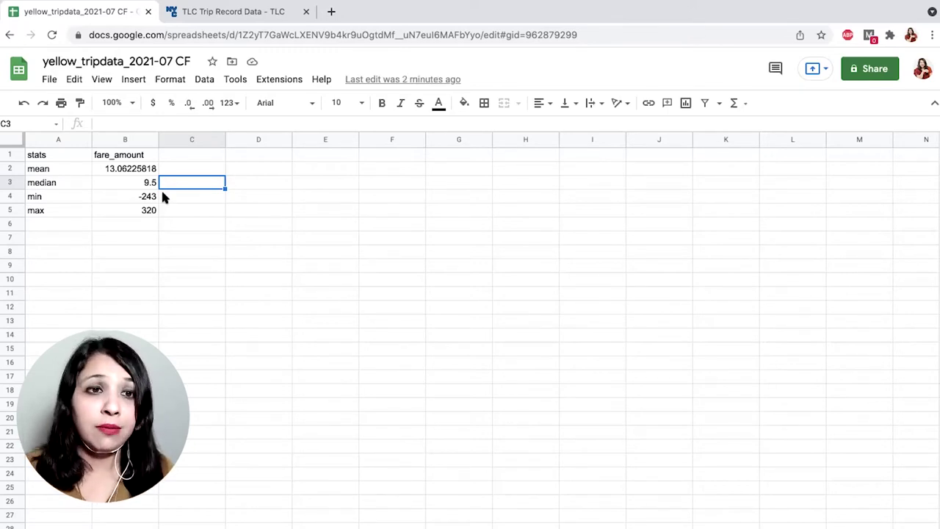
Step: Sort the entire yellow_tripdata_2021-07 CF data range by fare_amount in A → Z order, treating the first row as a header
{"action": "left_click", "coordinate": [9, 139]}
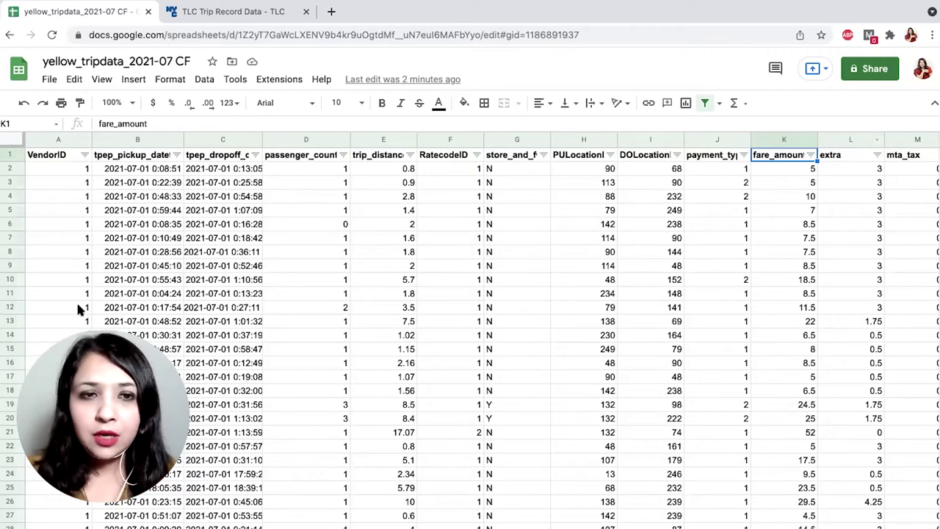
{"action": "left_click", "coordinate": [12, 136]}
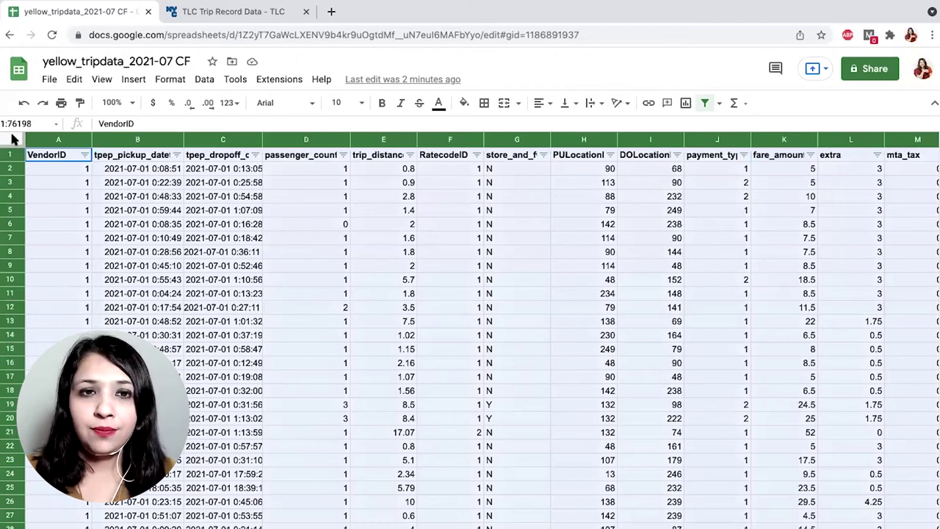
{"action": "left_click", "coordinate": [205, 78]}
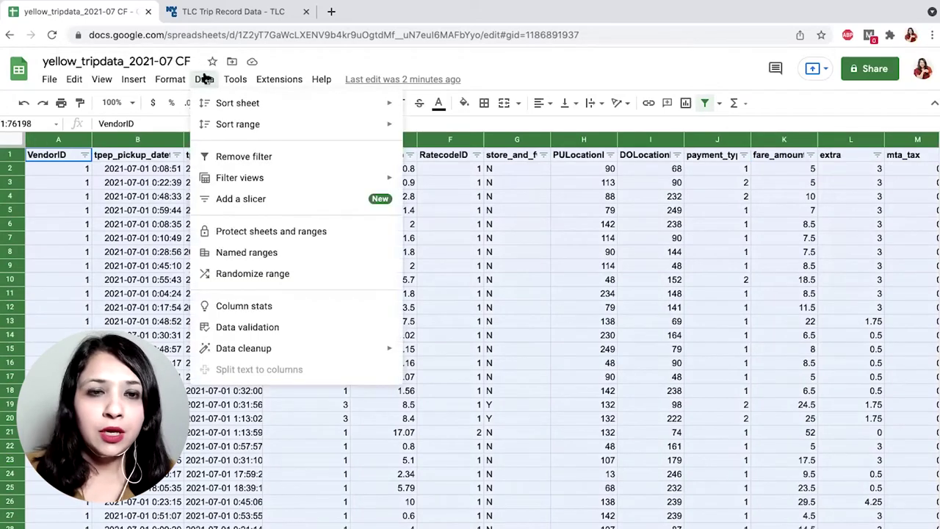
{"action": "mouse_move", "coordinate": [229, 129]}
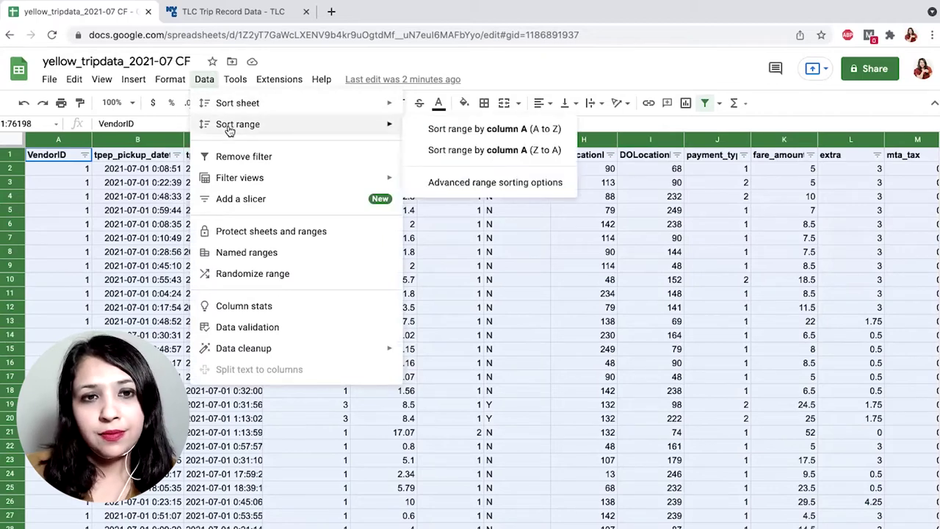
{"action": "left_click", "coordinate": [443, 180]}
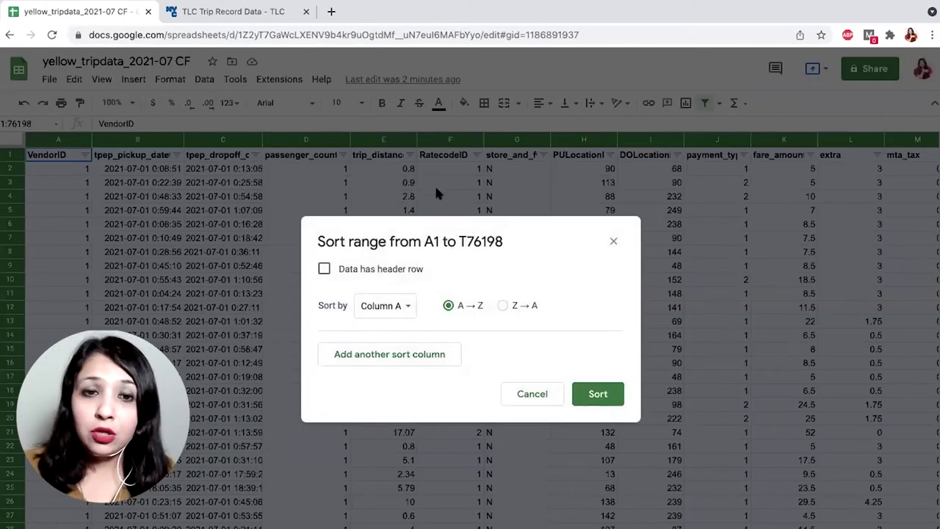
{"action": "left_click", "coordinate": [324, 269]}
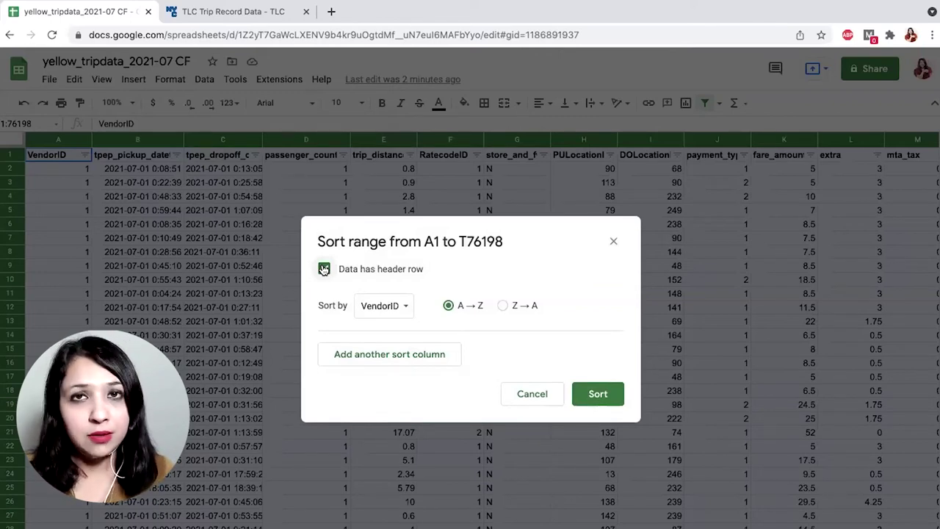
{"action": "left_click", "coordinate": [402, 307]}
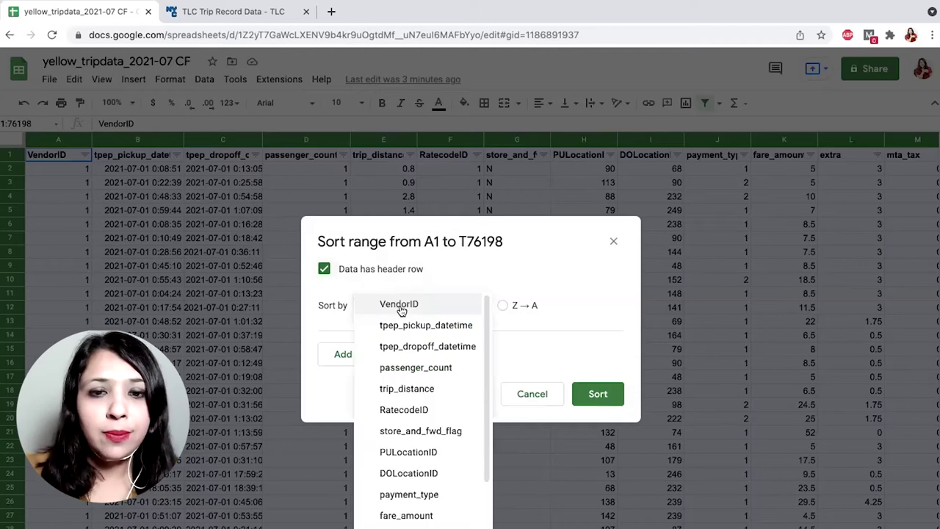
{"action": "left_click", "coordinate": [402, 514]}
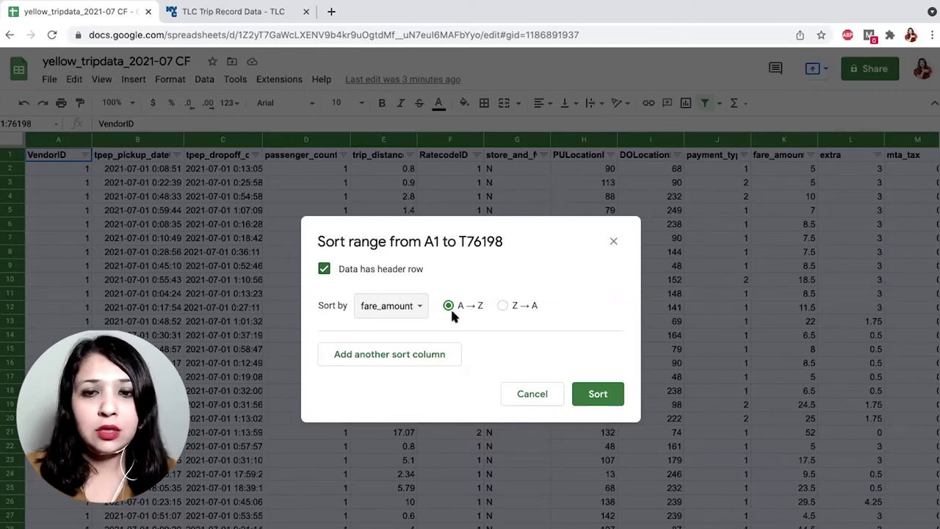
{"action": "left_click", "coordinate": [596, 396]}
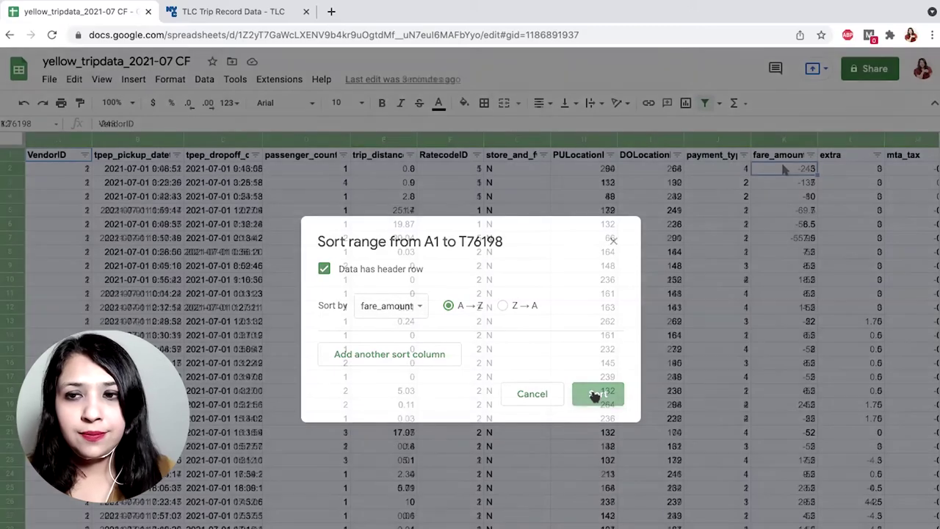
Step: Delete all trip rows with a negative fare_amount, rows 2 to 404, from the sorted yellow_tripdata_2021-07 CF sheet
{"action": "left_click", "coordinate": [784, 169]}
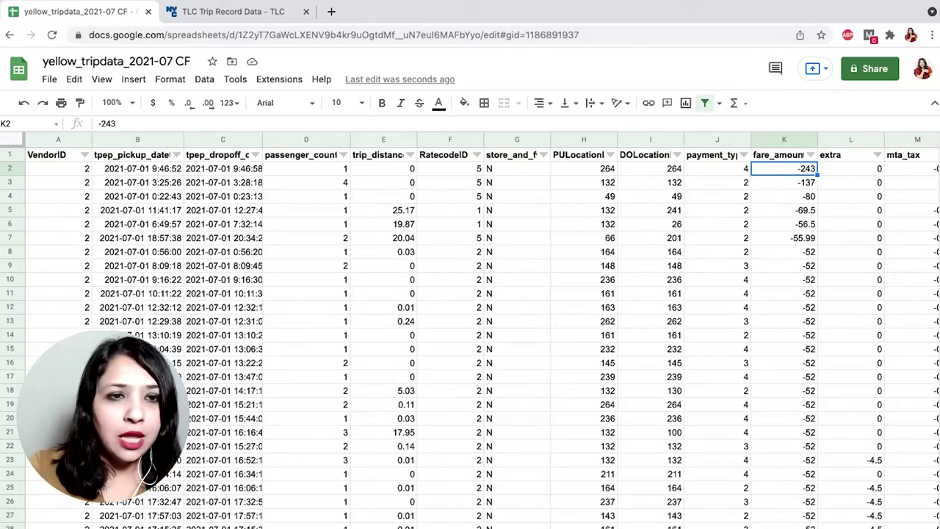
{"action": "scroll", "coordinate": [470, 338], "scroll_direction": "down", "scroll_amount": 20}
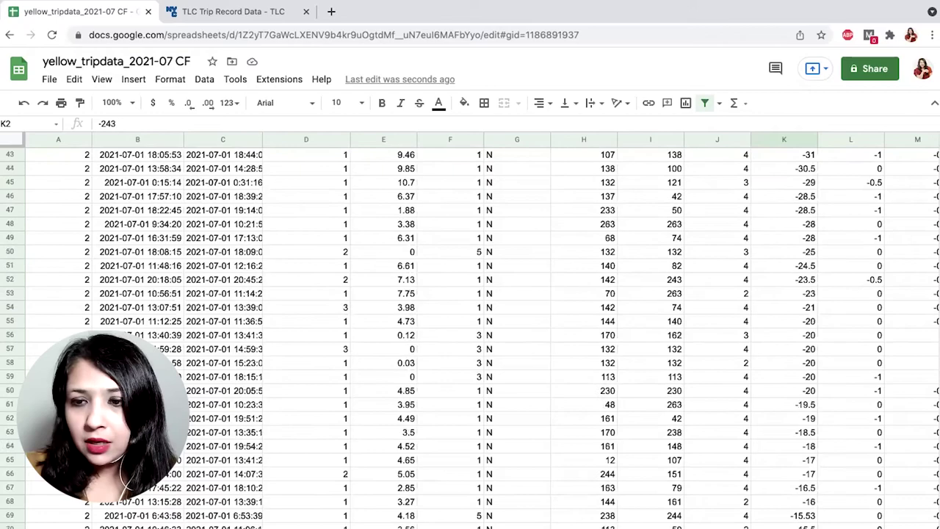
{"action": "scroll", "coordinate": [470, 338], "scroll_direction": "down", "scroll_amount": 17}
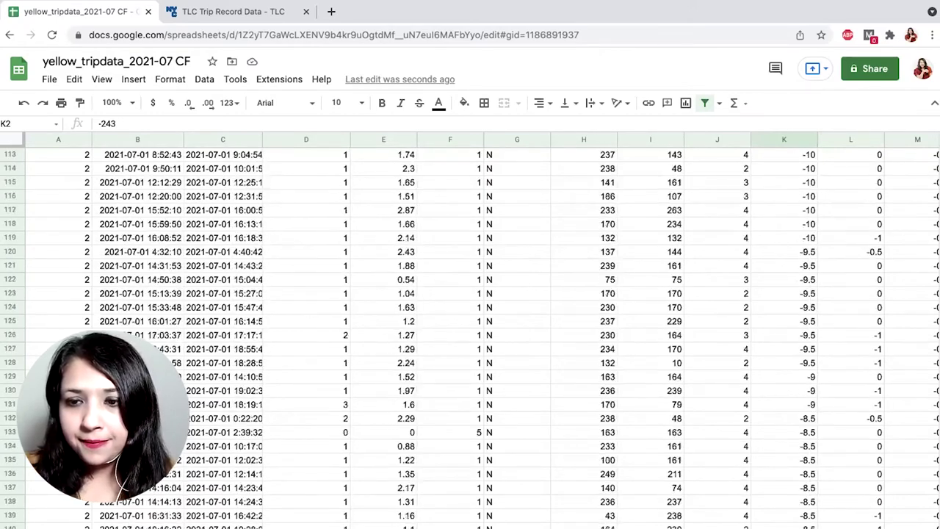
{"action": "scroll", "coordinate": [470, 338], "scroll_direction": "down", "scroll_amount": 20}
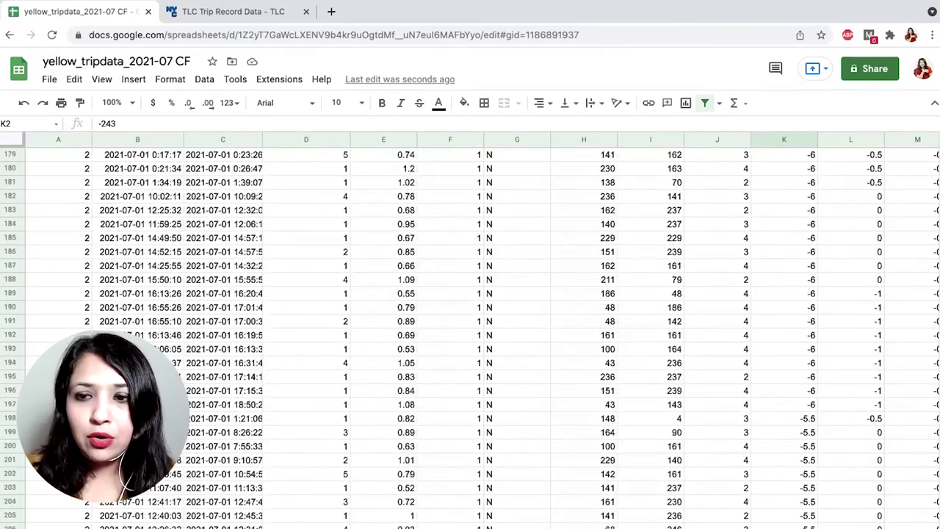
{"action": "scroll", "coordinate": [470, 338], "scroll_direction": "down", "scroll_amount": 20}
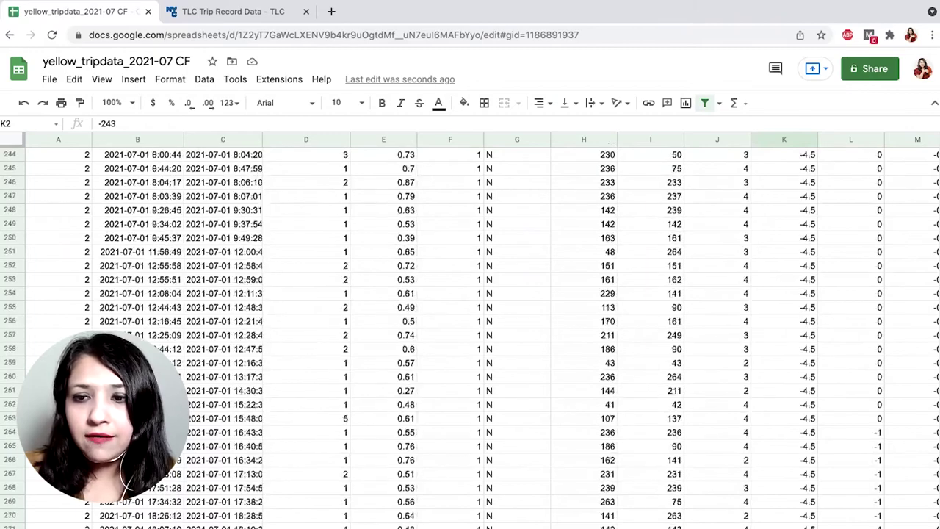
{"action": "scroll", "coordinate": [470, 338], "scroll_direction": "down", "scroll_amount": 18}
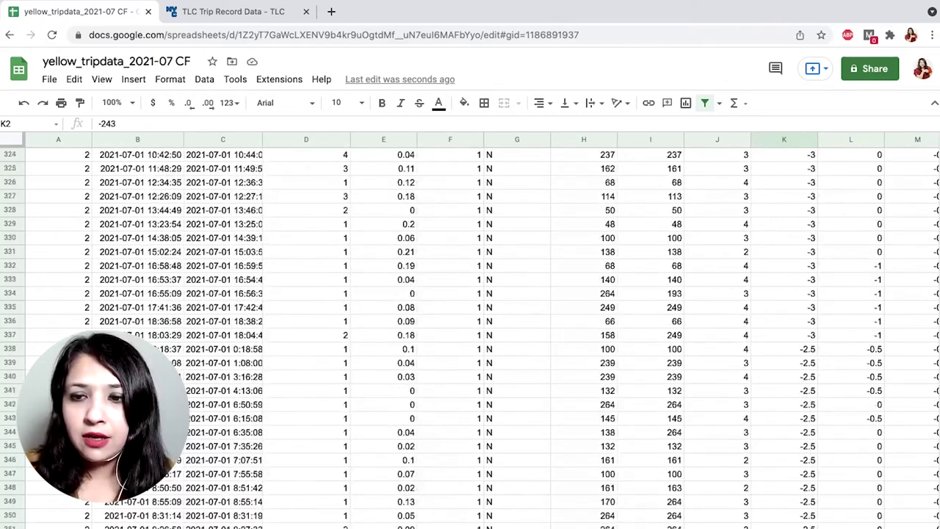
{"action": "scroll", "coordinate": [470, 338], "scroll_direction": "down", "scroll_amount": 20}
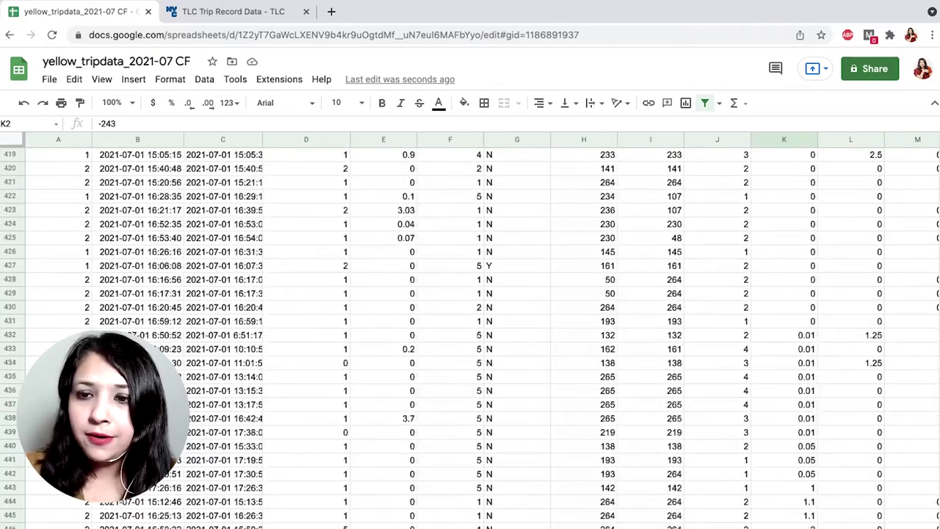
{"action": "scroll", "coordinate": [470, 338], "scroll_direction": "up", "scroll_amount": 12}
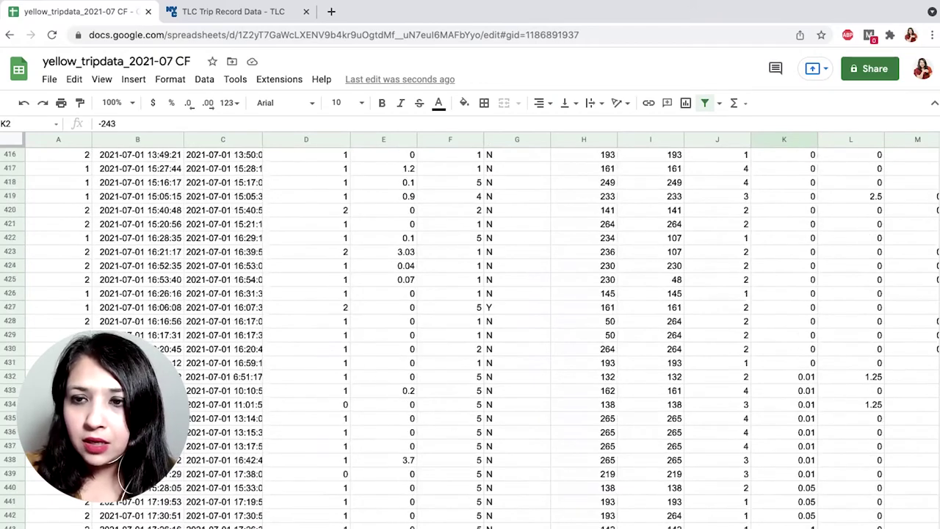
{"action": "scroll", "coordinate": [470, 337], "scroll_direction": "up", "scroll_amount": 2}
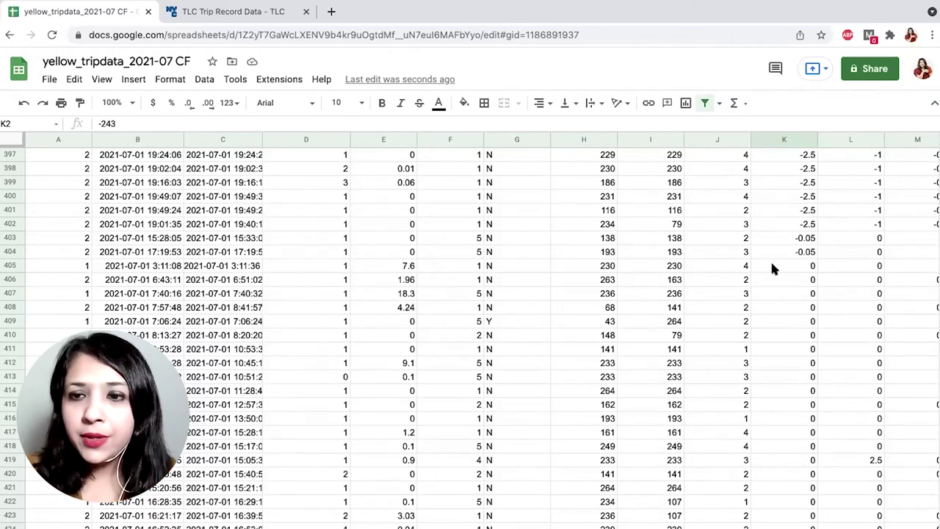
{"action": "left_click", "coordinate": [11, 251]}
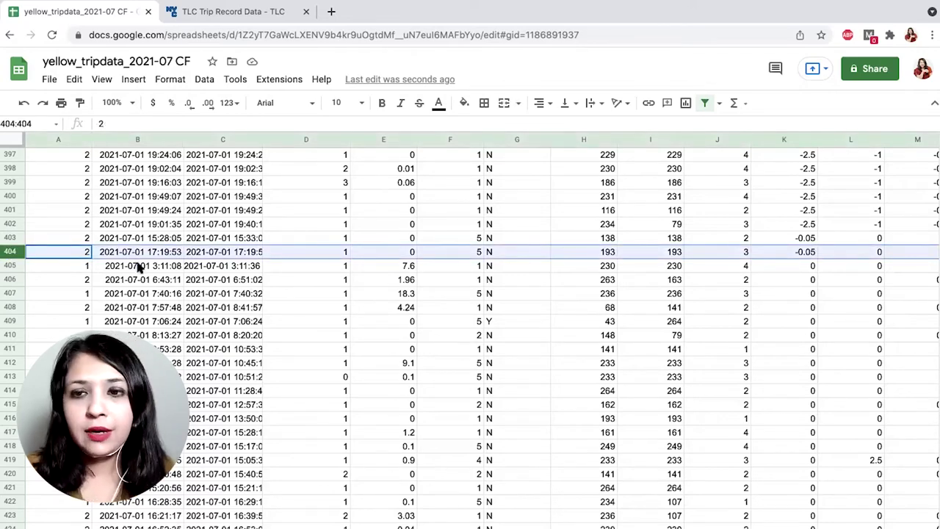
{"action": "scroll", "coordinate": [138, 266], "scroll_direction": "up", "scroll_amount": 20}
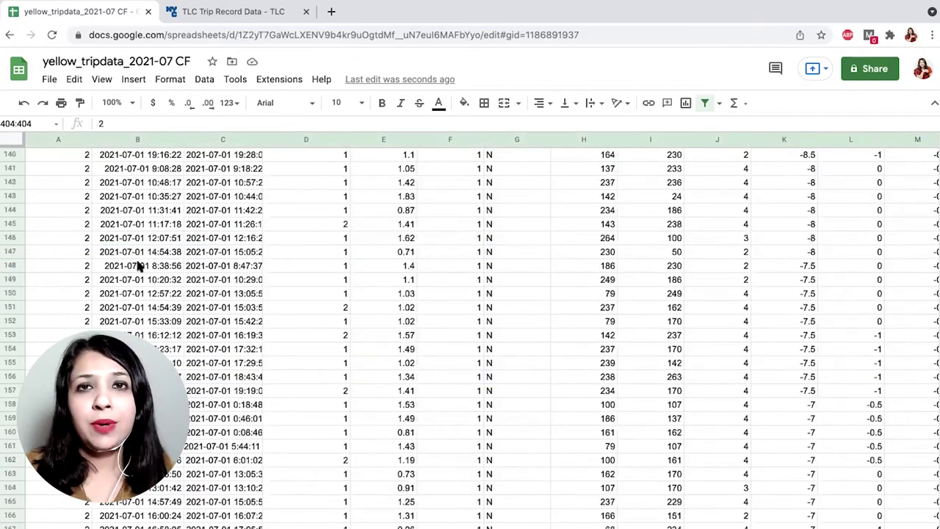
{"action": "scroll", "coordinate": [138, 266], "scroll_direction": "up", "scroll_amount": 20}
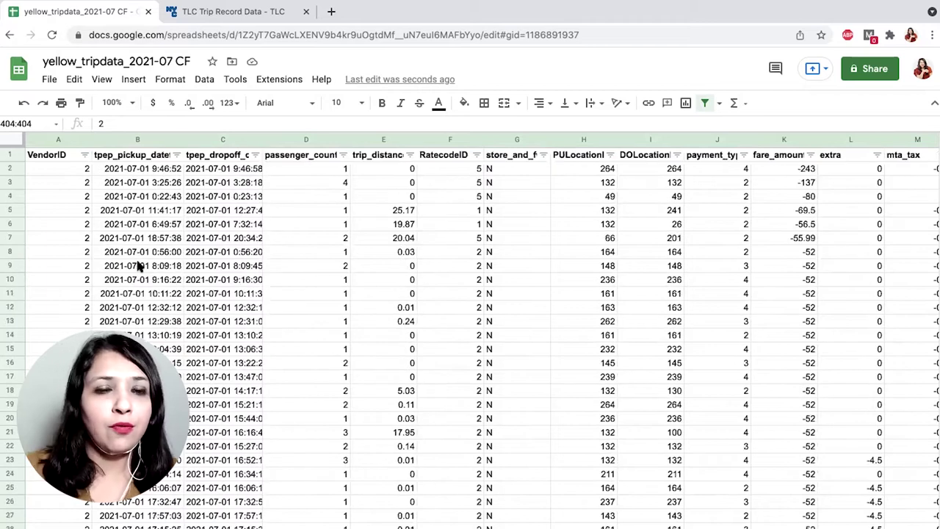
{"action": "left_click", "coordinate": [11, 168], "text": "shift"}
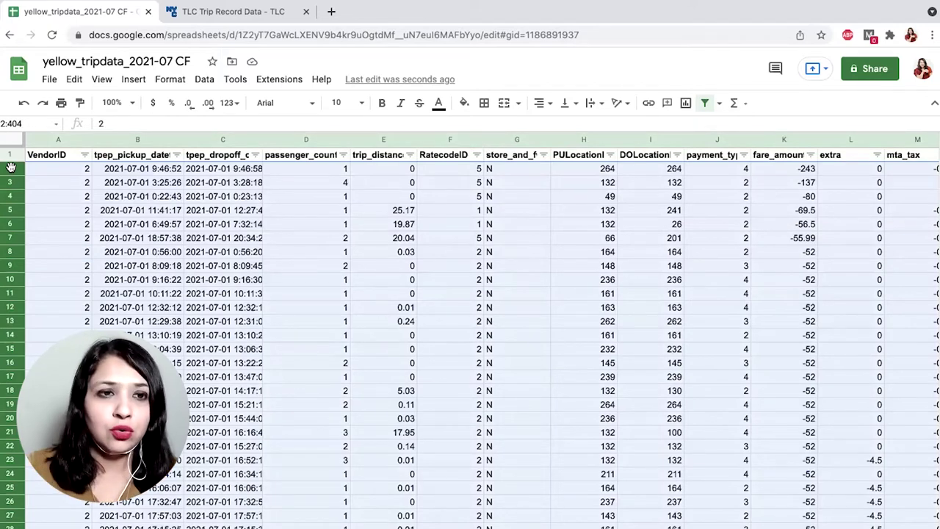
{"action": "right_click", "coordinate": [11, 168]}
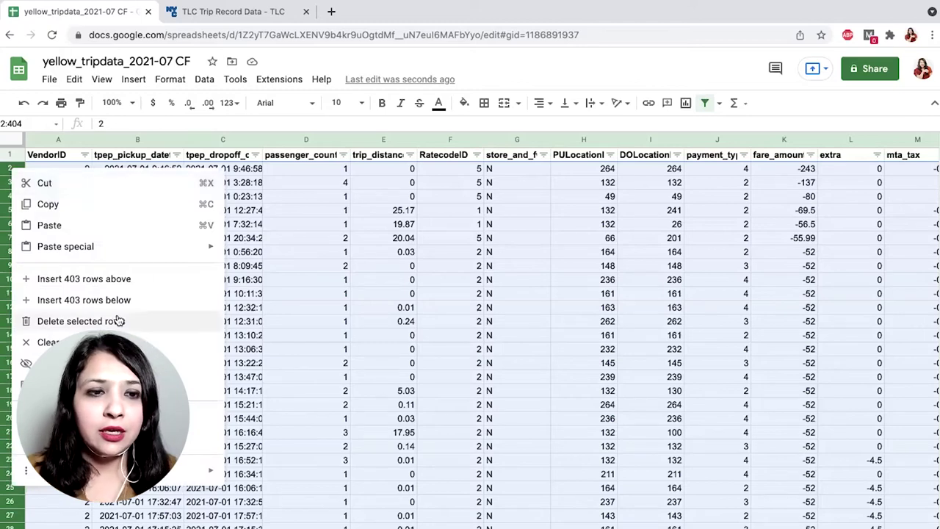
{"action": "left_click", "coordinate": [80, 321]}
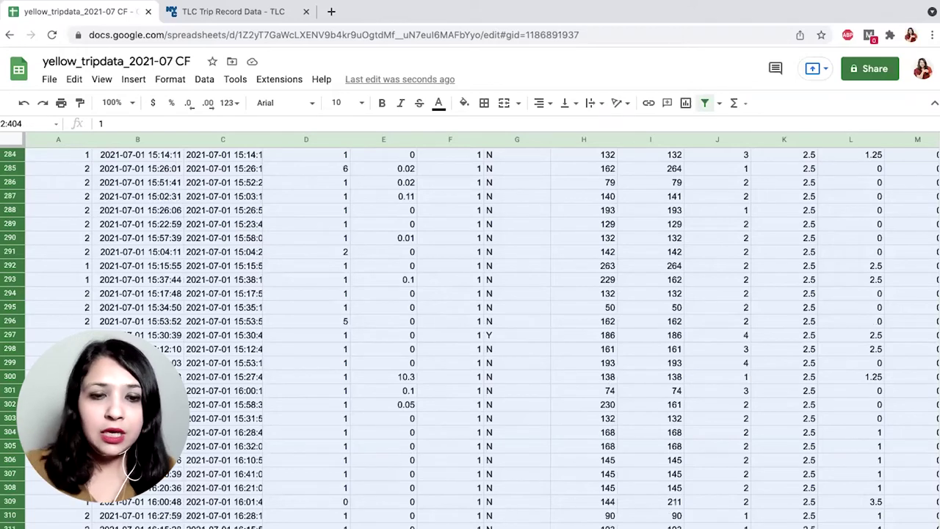
Step: Check the recalculated fare_amount statistics, especially the min in B4, on the descriptive statistics sheet and return to the trip data
{"action": "key", "text": "ctrl+shift+Page_Down"}
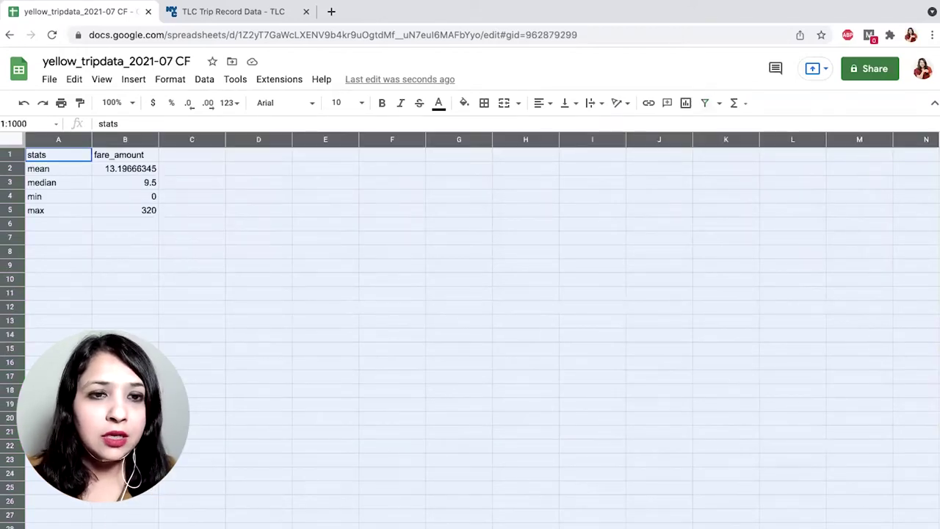
{"action": "left_click", "coordinate": [150, 193]}
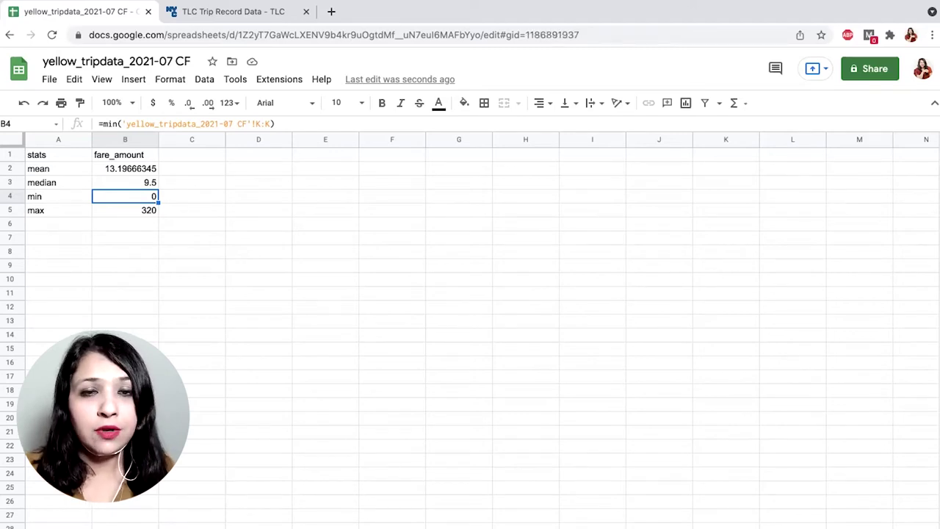
{"action": "key", "text": "ctrl+shift+Page_Up"}
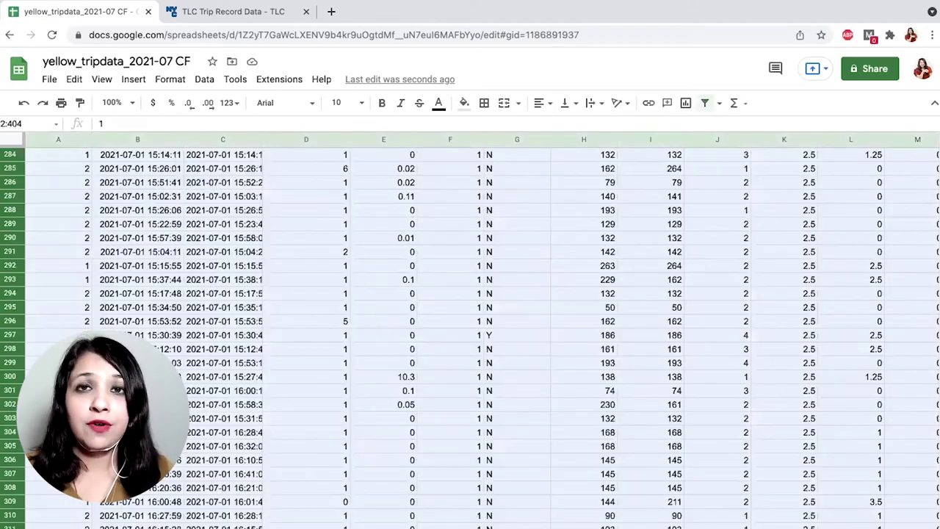
Step: Create a pivot table on a new sheet from the yellow_tripdata_2021-07 CF data range A1:R75606
{"action": "left_click", "coordinate": [197, 432]}
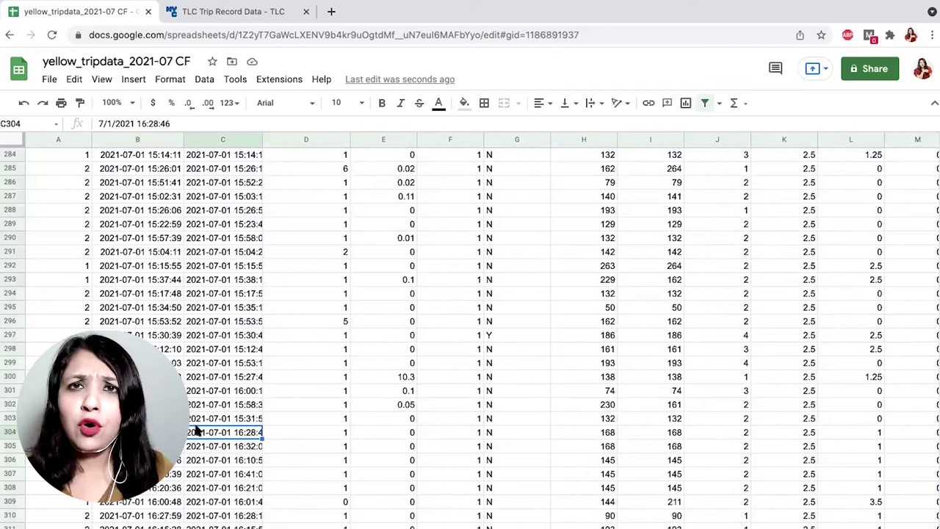
{"action": "scroll", "coordinate": [197, 431], "scroll_direction": "up", "scroll_amount": 20}
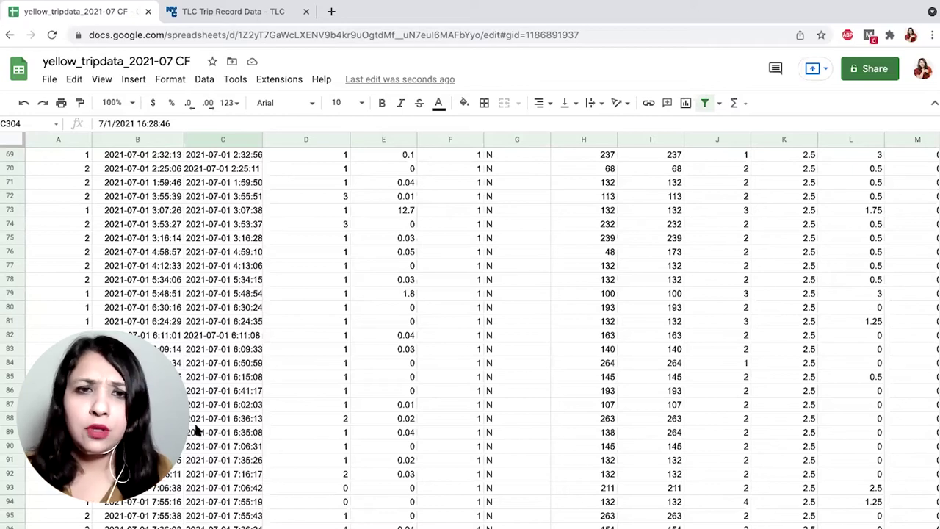
{"action": "scroll", "coordinate": [197, 431], "scroll_direction": "up", "scroll_amount": 15}
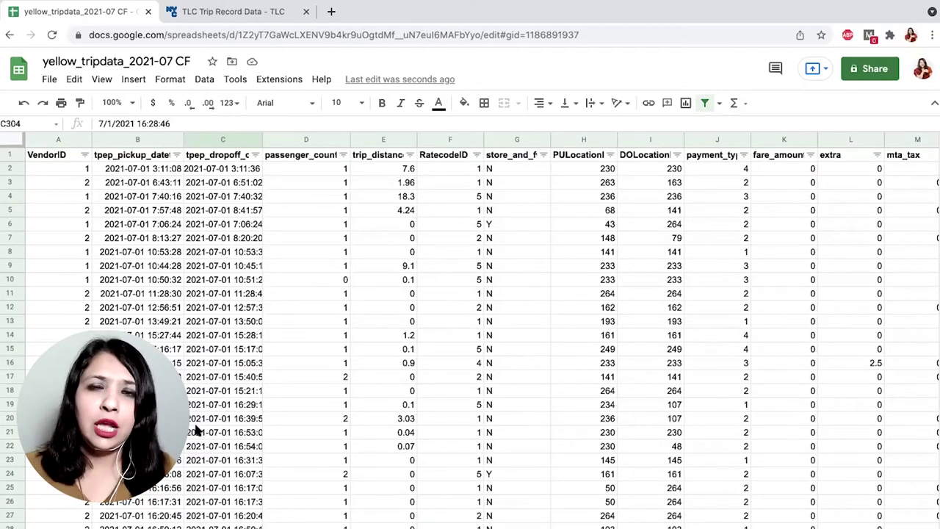
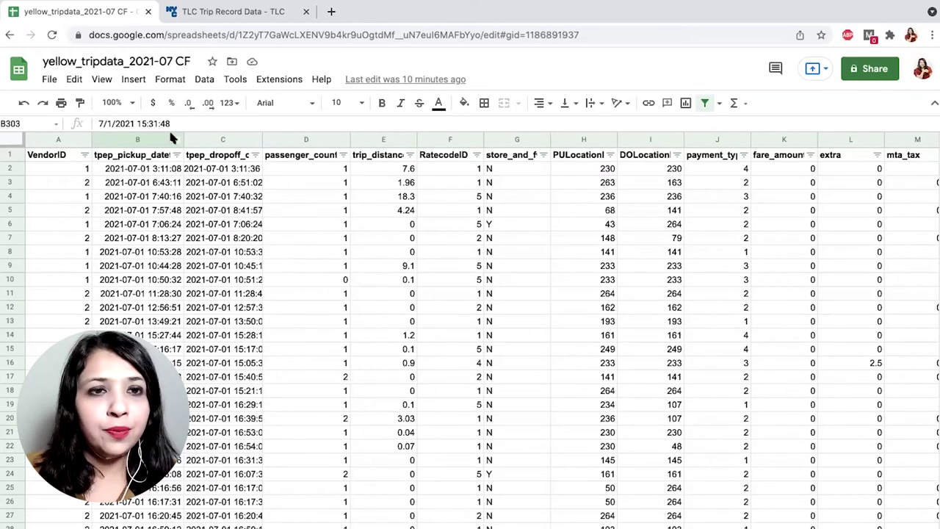
{"action": "left_click", "coordinate": [136, 81]}
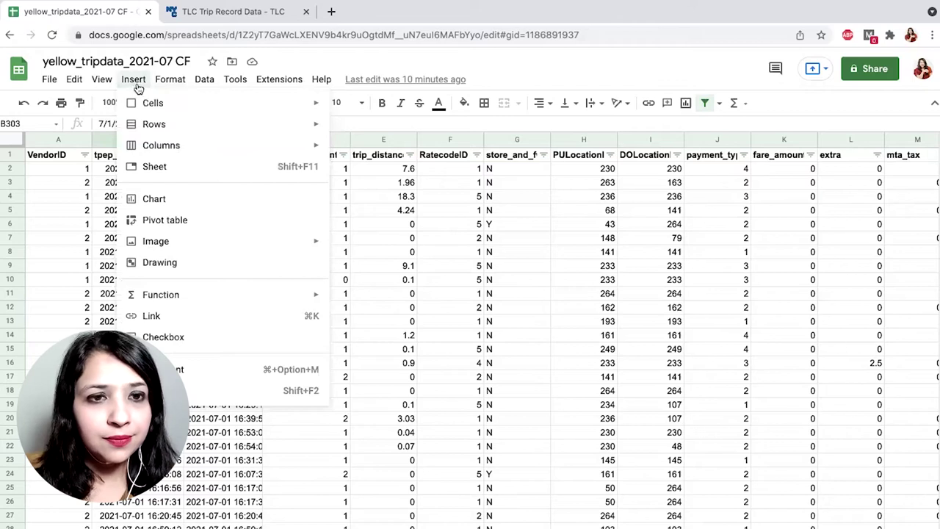
{"action": "left_click", "coordinate": [158, 228]}
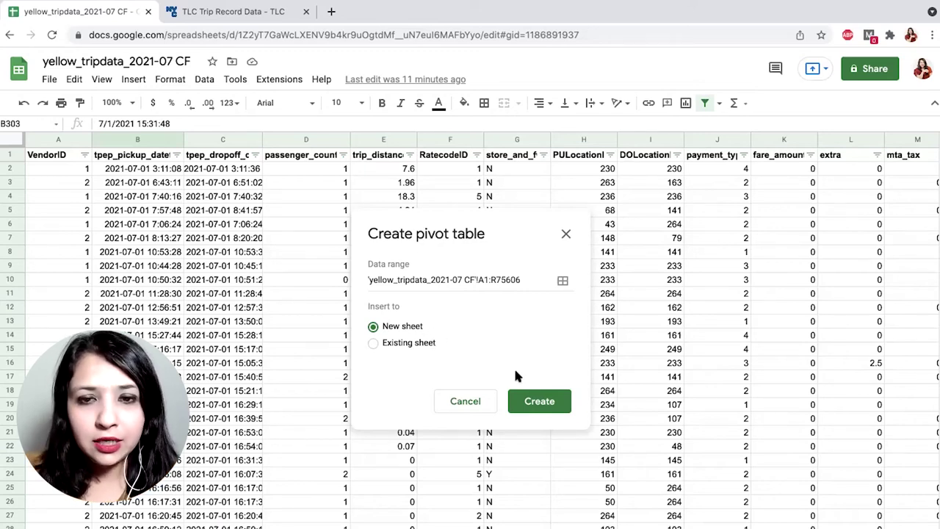
{"action": "left_click", "coordinate": [539, 401]}
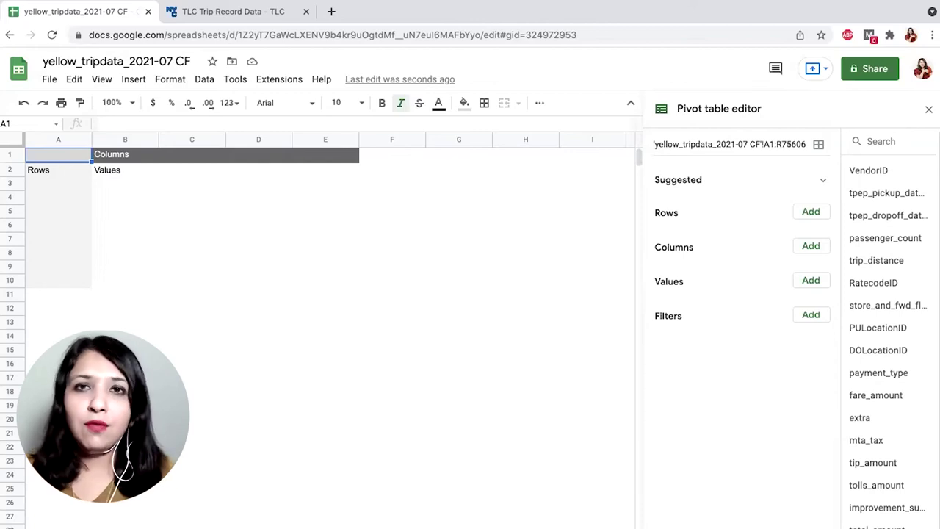
Step: Group the pivot table rows by PULocationID and add PULocationID as a value summarized by COUNTA
{"action": "left_click", "coordinate": [812, 213]}
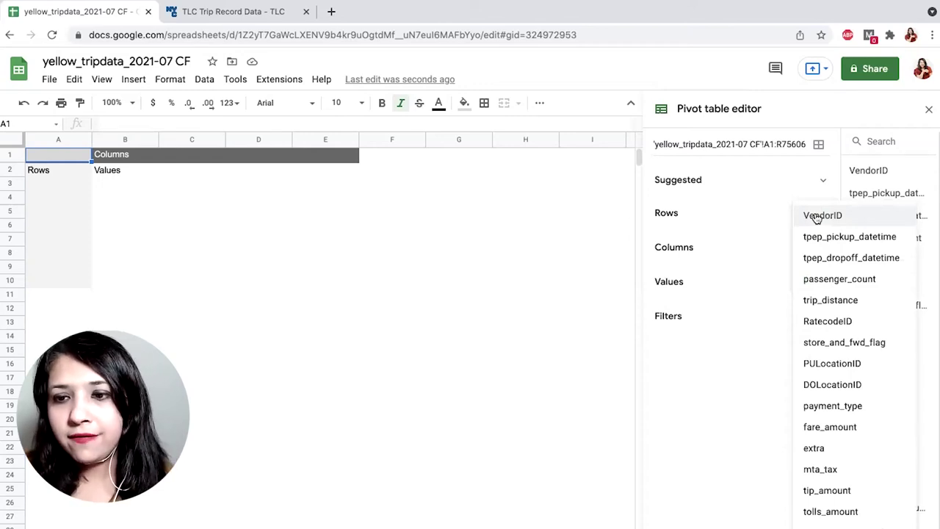
{"action": "left_click", "coordinate": [824, 363]}
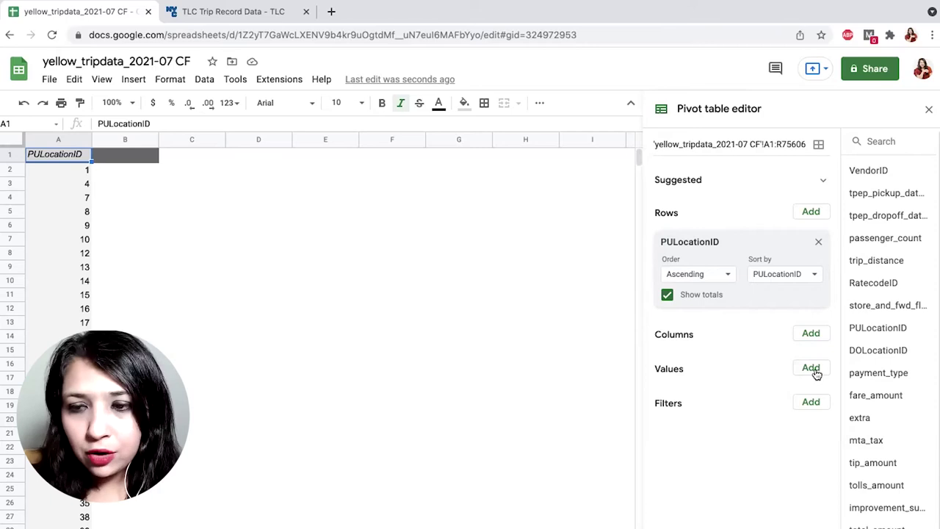
{"action": "left_click", "coordinate": [811, 370]}
{"action": "left_click", "coordinate": [815, 371]}
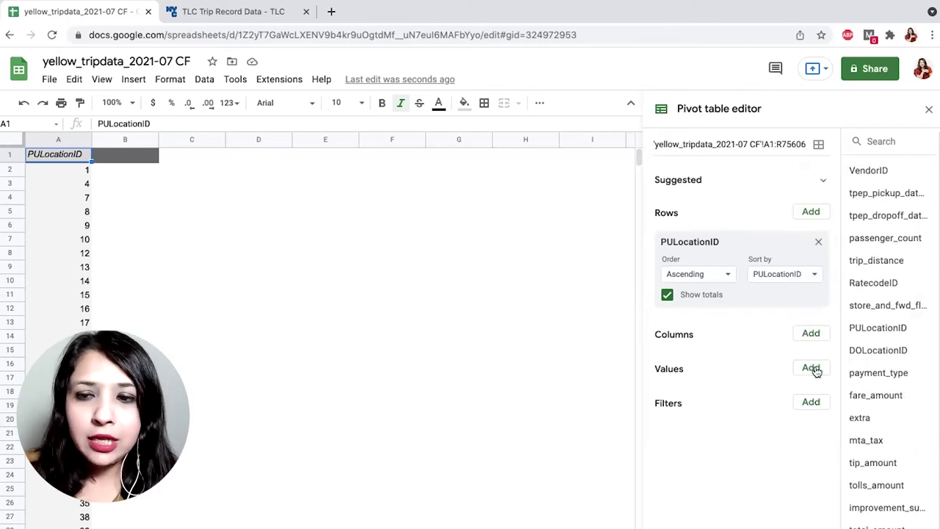
{"action": "left_click", "coordinate": [812, 369]}
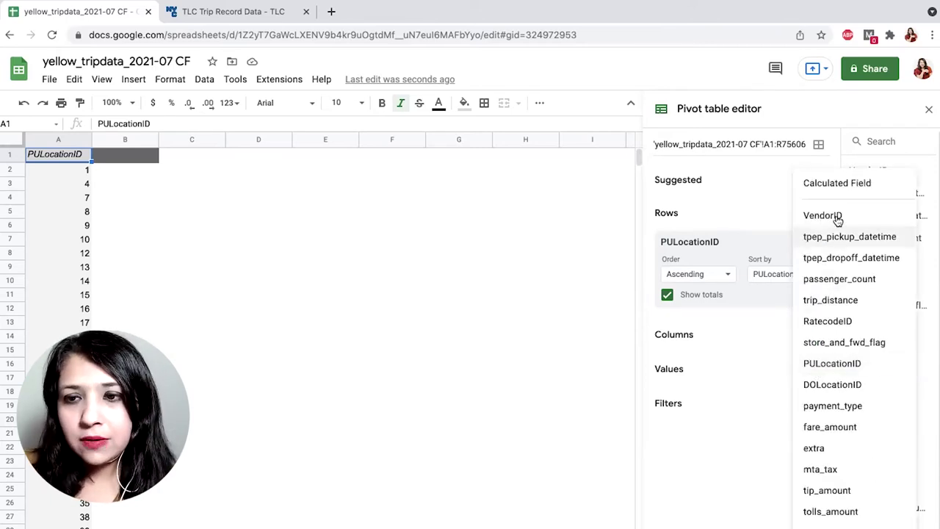
{"action": "left_click", "coordinate": [832, 363]}
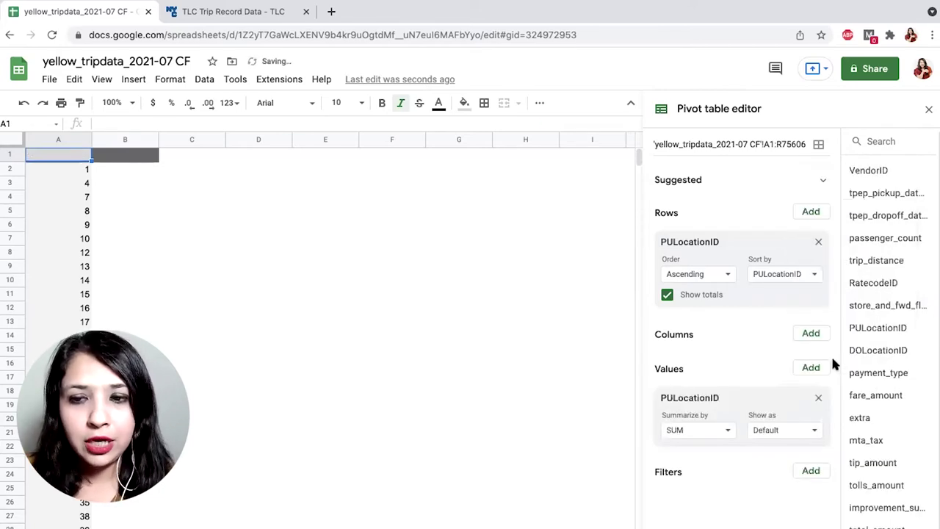
{"action": "left_click", "coordinate": [708, 432]}
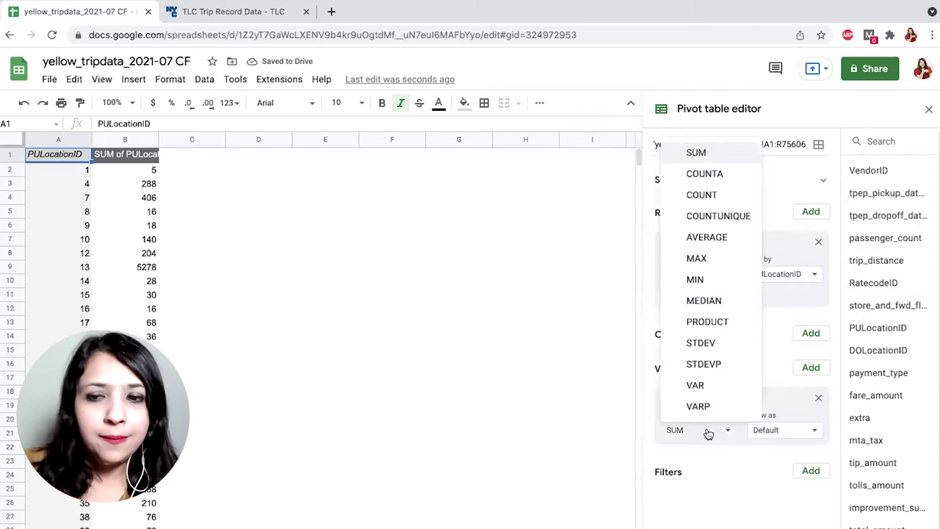
{"action": "left_click", "coordinate": [705, 174]}
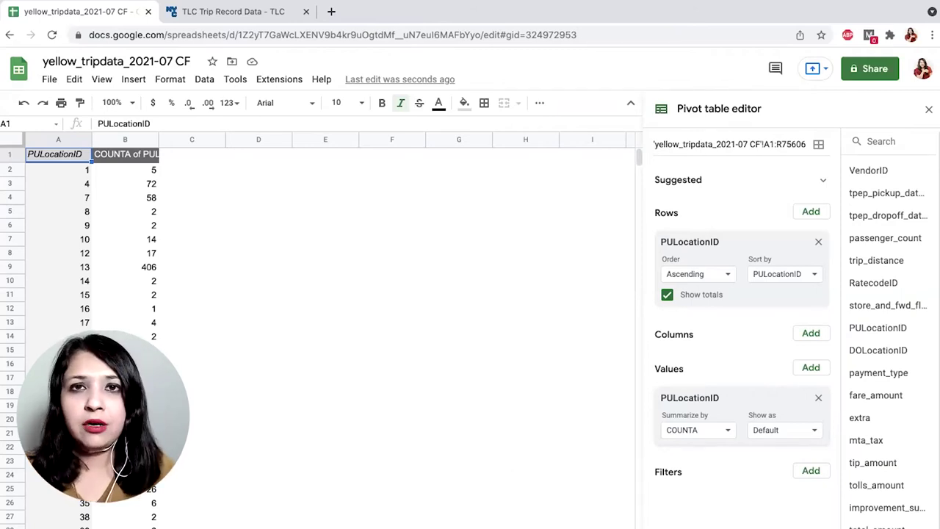
Step: Add a new blank sheet and enter the headers Pickup Location in A1 and Frequency in B1
{"action": "key", "text": "shift+F11"}
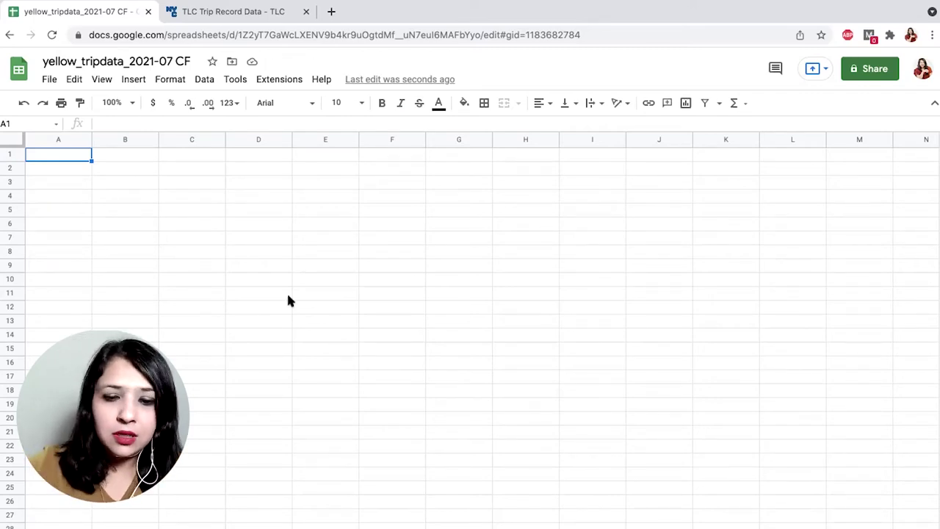
{"action": "type", "text": "Pickup L"}
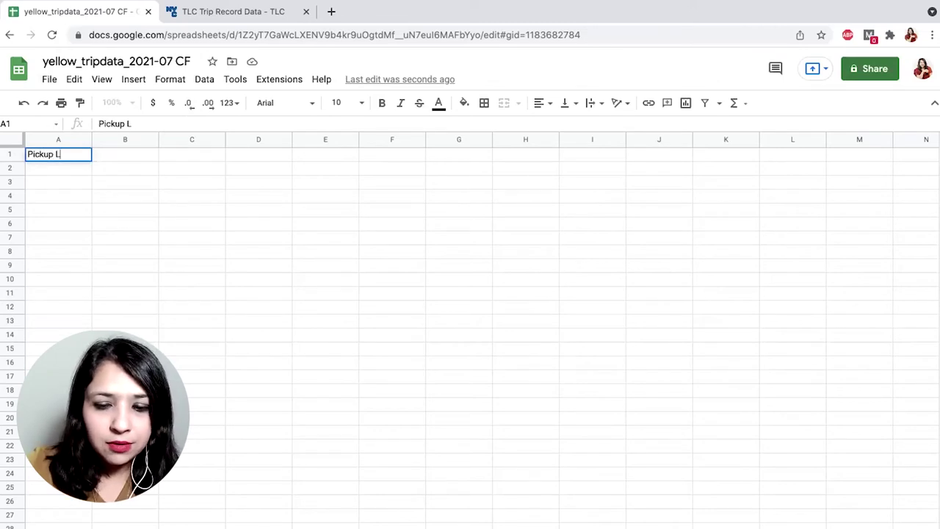
{"action": "type", "text": "ocation"}
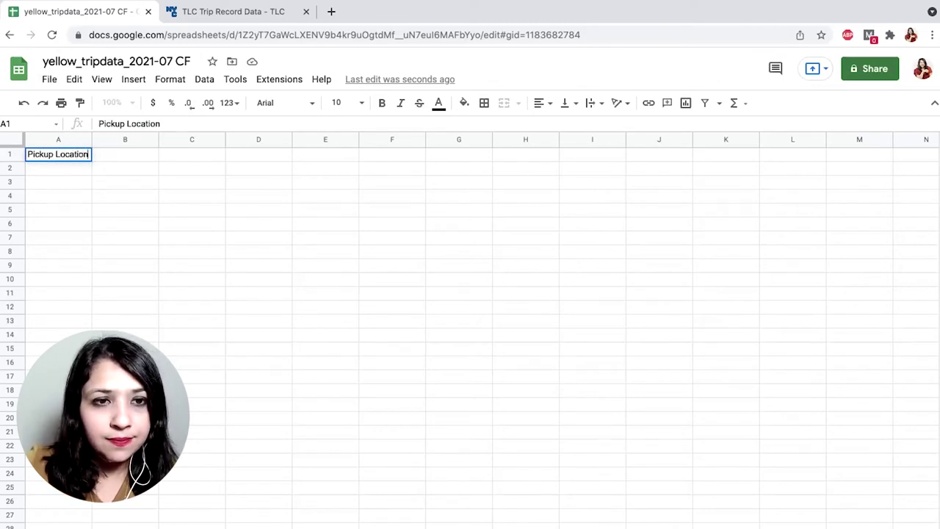
{"action": "key", "text": "Tab"}
{"action": "type", "text": "Frequecy"}
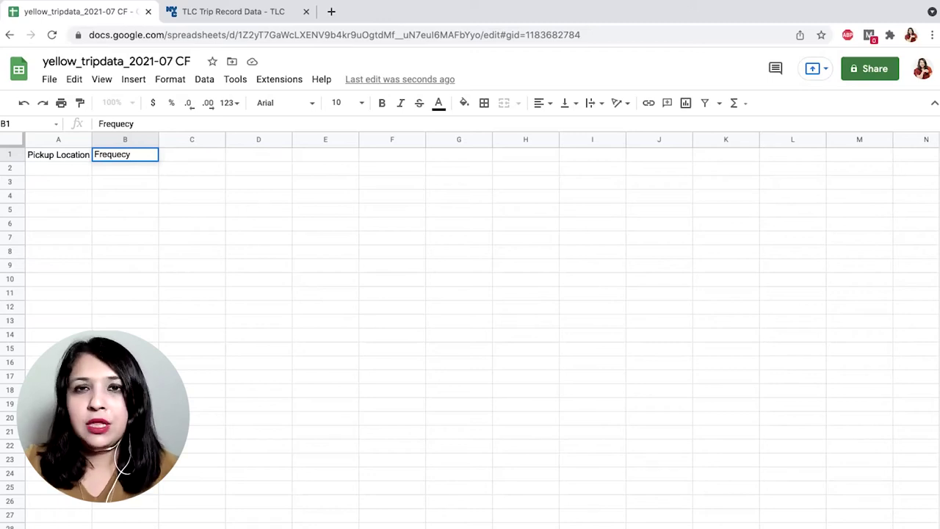
{"action": "key", "text": "BackSpace"}
{"action": "key", "text": "BackSpace"}
{"action": "key", "text": "BackSpace"}
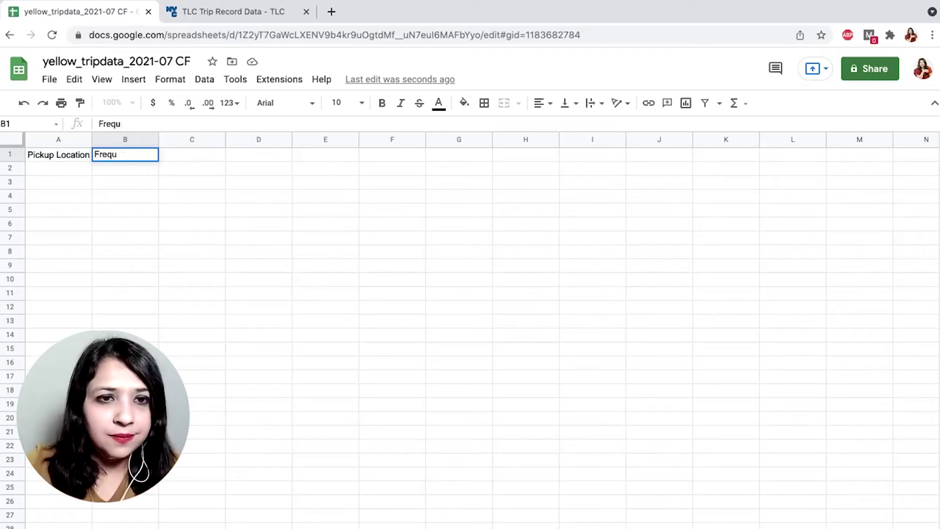
{"action": "type", "text": "ency"}
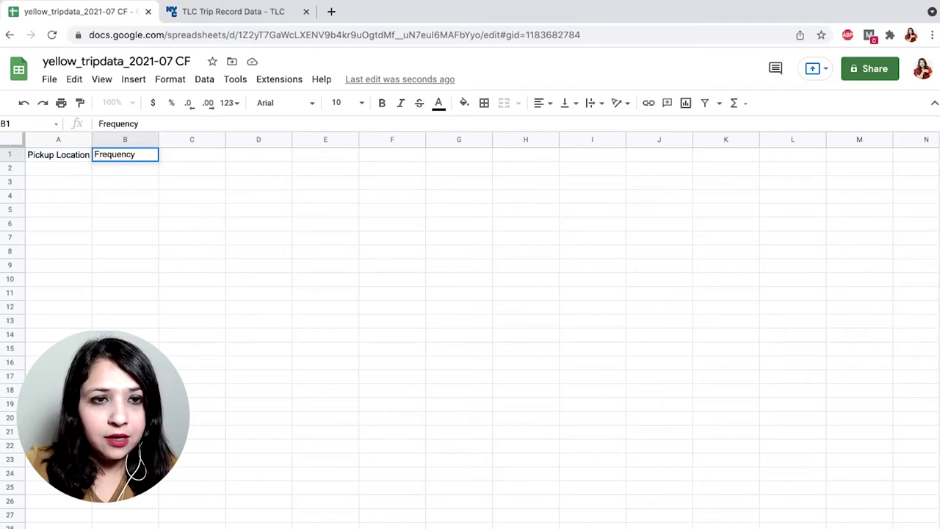
{"action": "key", "text": "Return"}
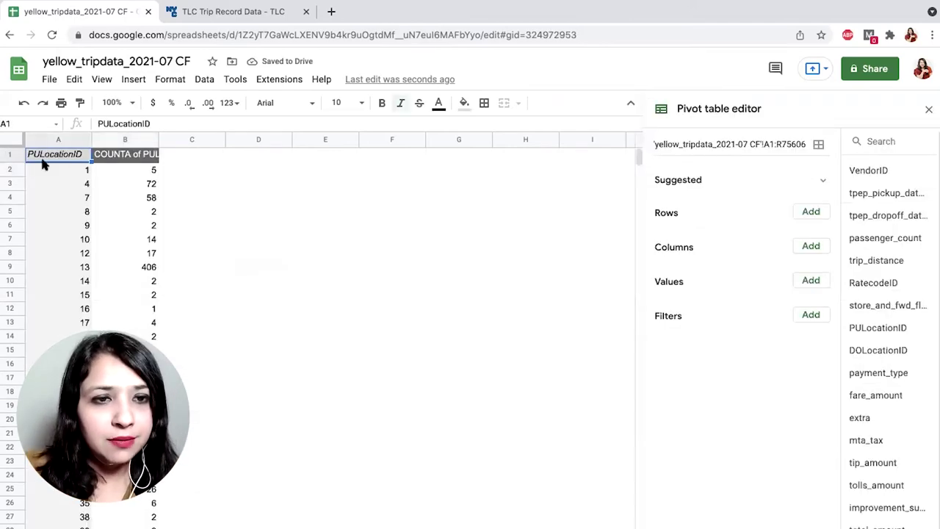
Step: Copy the location IDs and their counts in A2:B204 of the pivot table, leaving out the header row
{"action": "left_click_drag", "start_coordinate": [42, 168], "coordinate": [126, 170]}
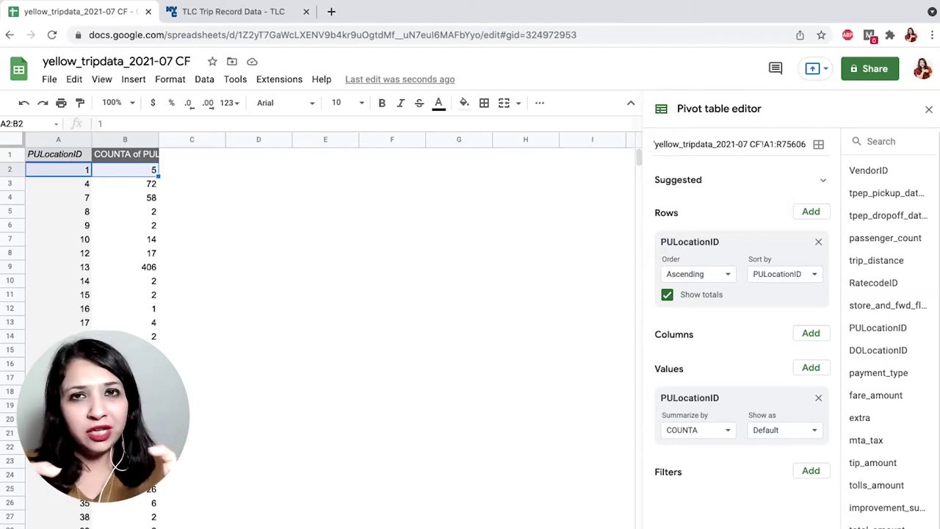
{"action": "left_click", "coordinate": [48, 172]}
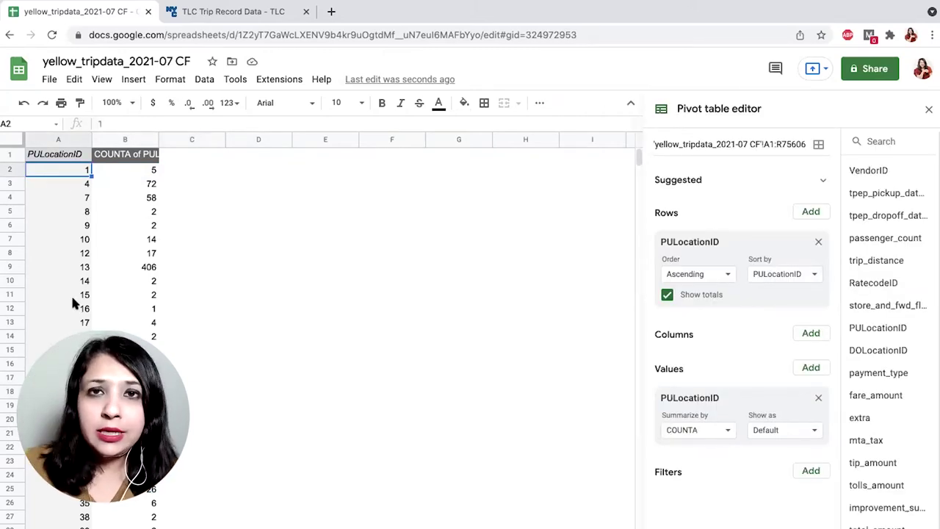
{"action": "scroll", "coordinate": [72, 301], "scroll_direction": "down", "scroll_amount": 20}
{"action": "scroll", "coordinate": [72, 301], "scroll_direction": "down", "scroll_amount": 8}
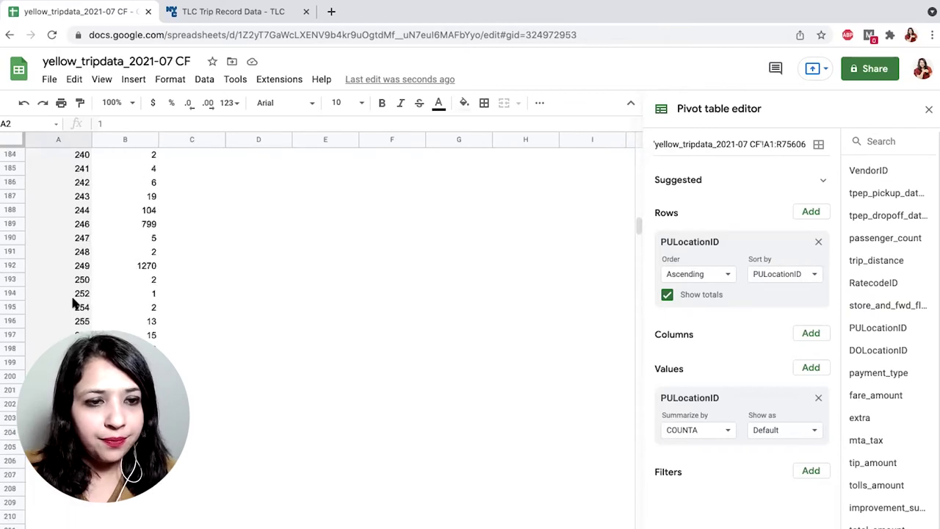
{"action": "left_click_drag", "start_coordinate": [73, 432], "coordinate": [125, 432]}
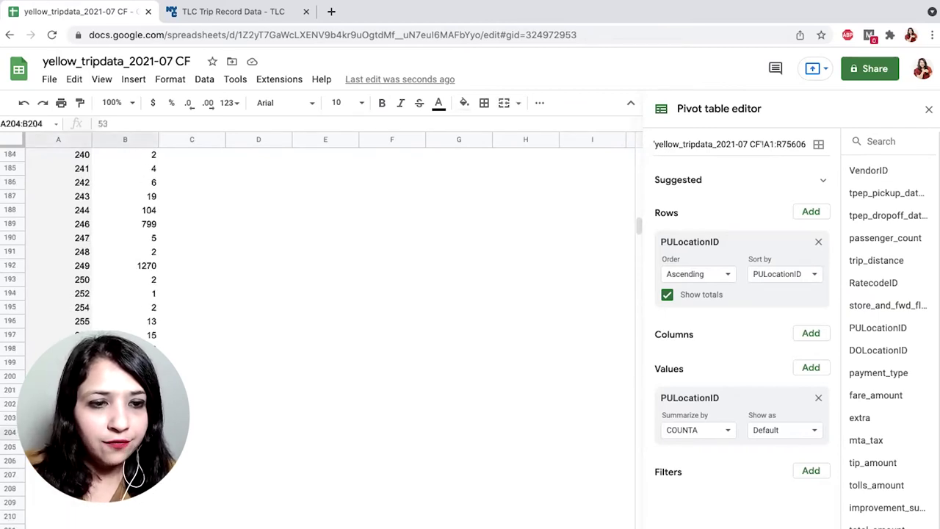
{"action": "scroll", "coordinate": [29, 460], "scroll_direction": "up", "scroll_amount": 1}
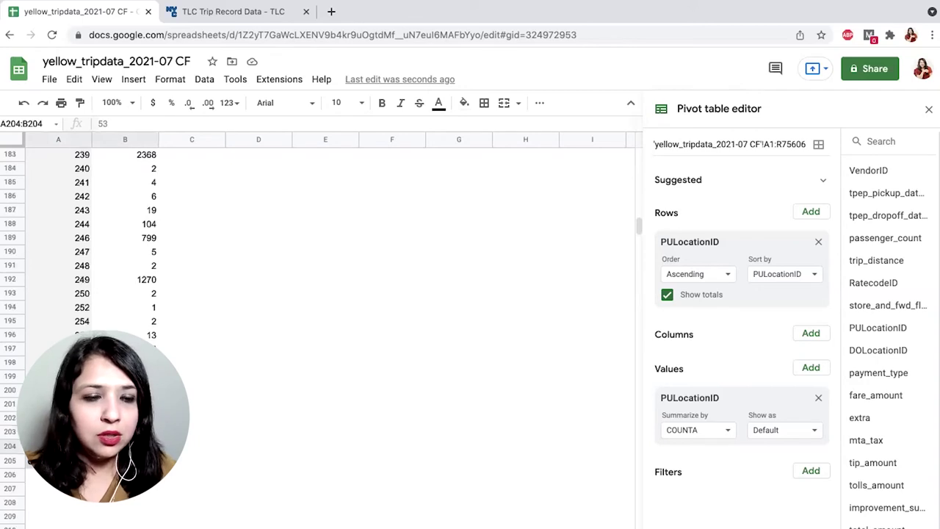
{"action": "scroll", "coordinate": [11, 171], "scroll_direction": "up", "scroll_amount": 20}
{"action": "left_click", "coordinate": [11, 171], "text": "shift"}
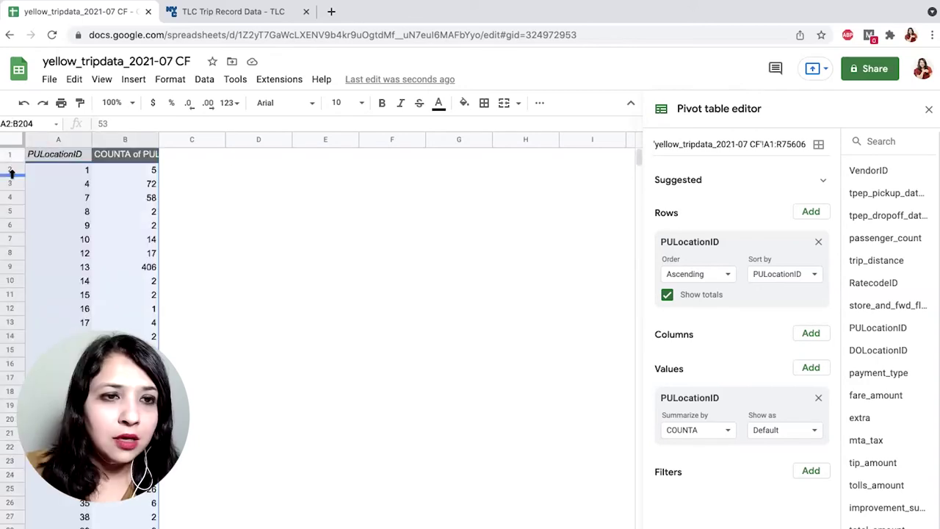
{"action": "right_click", "coordinate": [11, 171]}
{"action": "left_click", "coordinate": [57, 210]}
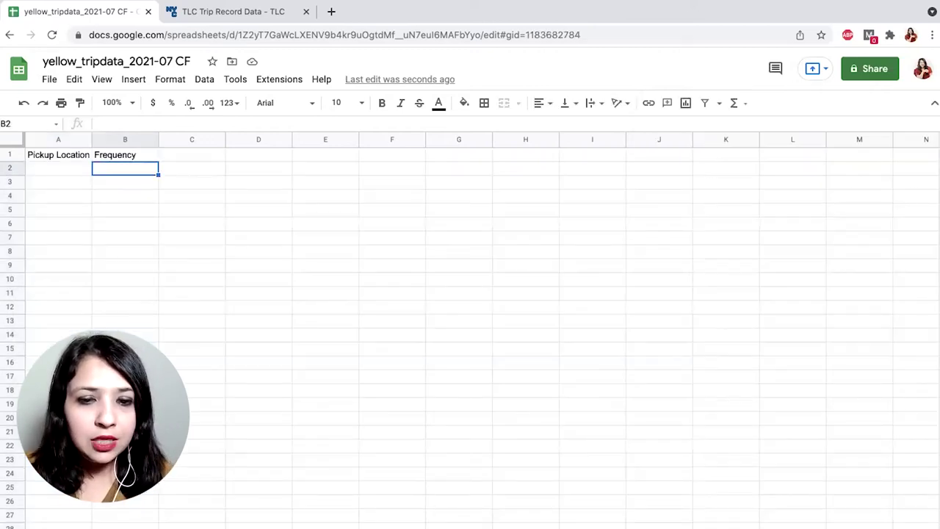
Step: Paste the copied pivot results into the Pickup Location and Frequency sheet starting at A2
{"action": "left_click", "coordinate": [61, 171]}
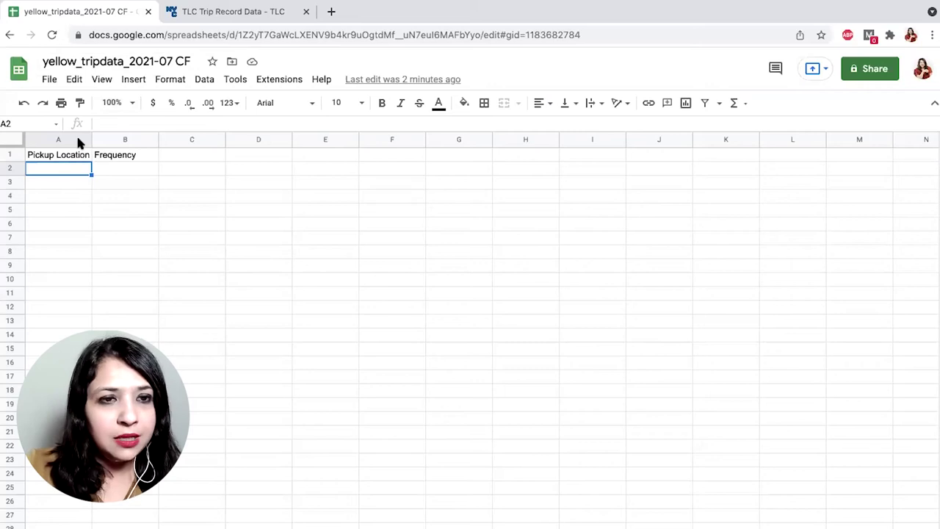
{"action": "key", "text": "ctrl+v"}
{"action": "left_click", "coordinate": [246, 224]}
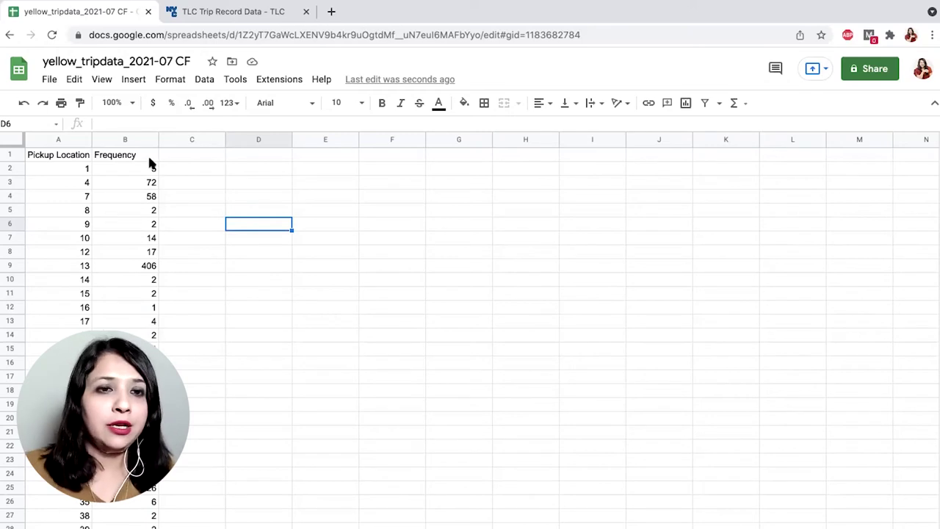
Step: Sort the whole Pickup Location sheet by Frequency in descending order (Z → A), treating the first row as a header
{"action": "left_click", "coordinate": [5, 143]}
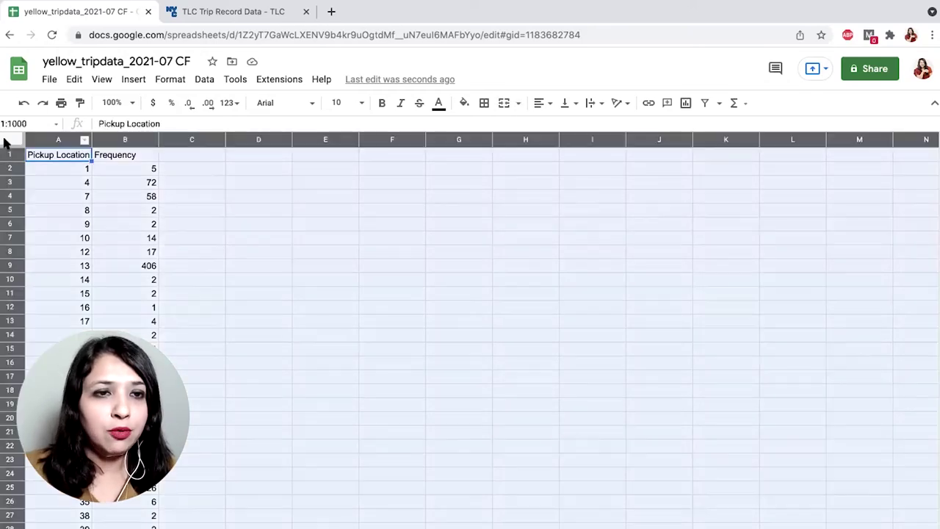
{"action": "left_click", "coordinate": [205, 79]}
{"action": "mouse_move", "coordinate": [221, 127]}
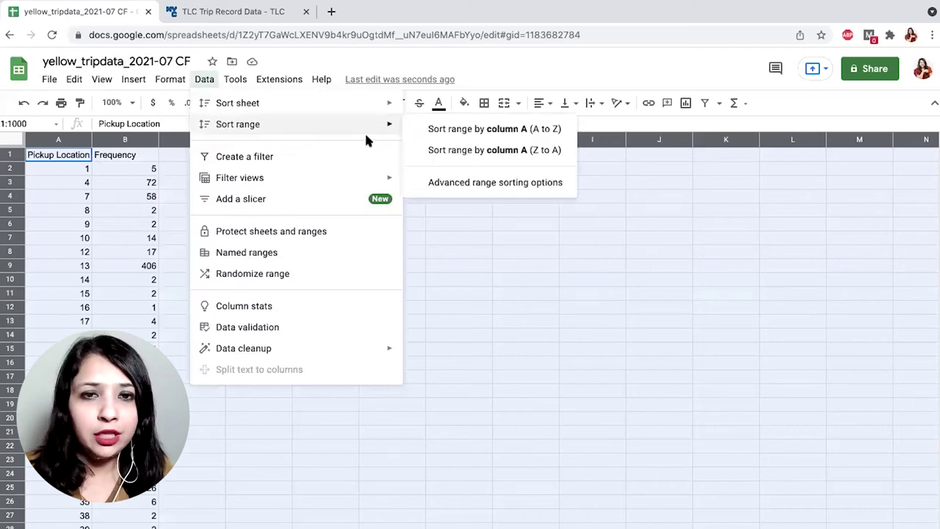
{"action": "left_click", "coordinate": [504, 183]}
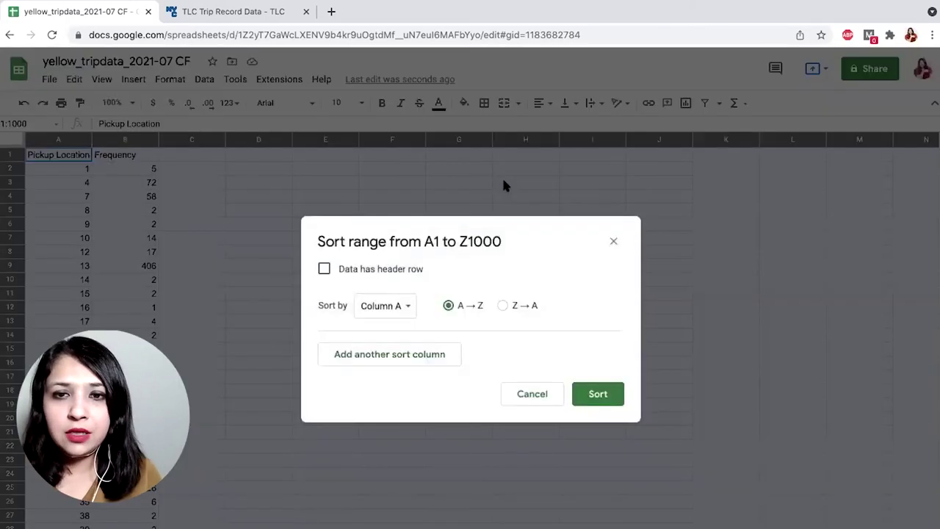
{"action": "left_click", "coordinate": [324, 269]}
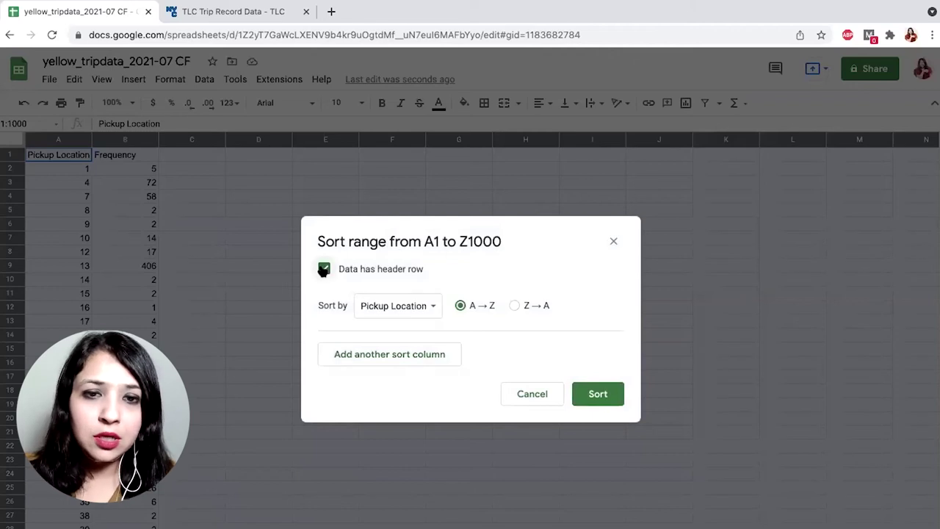
{"action": "left_click", "coordinate": [418, 306]}
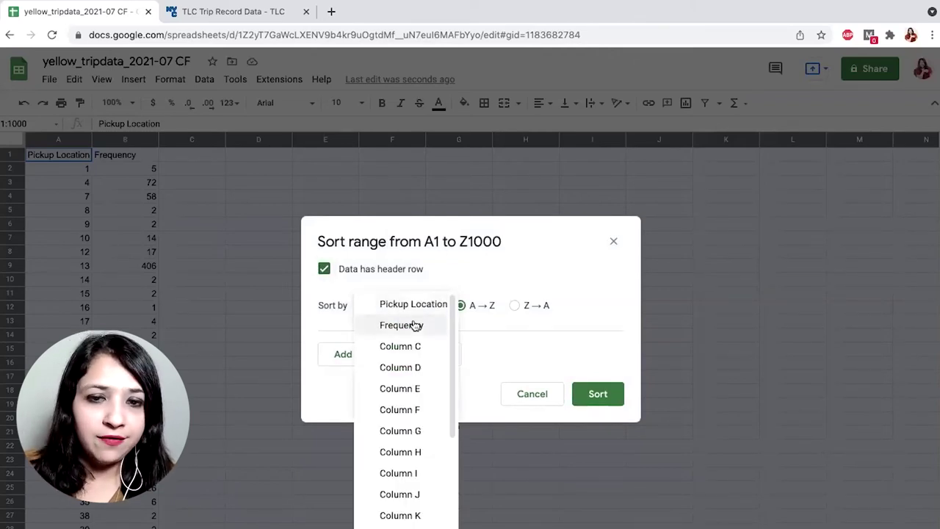
{"action": "left_click", "coordinate": [415, 326]}
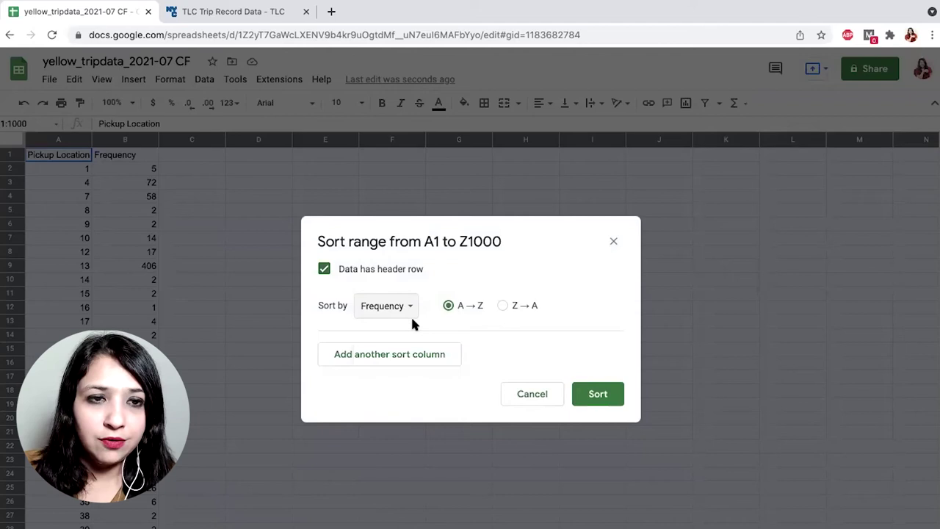
{"action": "left_click", "coordinate": [503, 305]}
{"action": "left_click", "coordinate": [604, 398]}
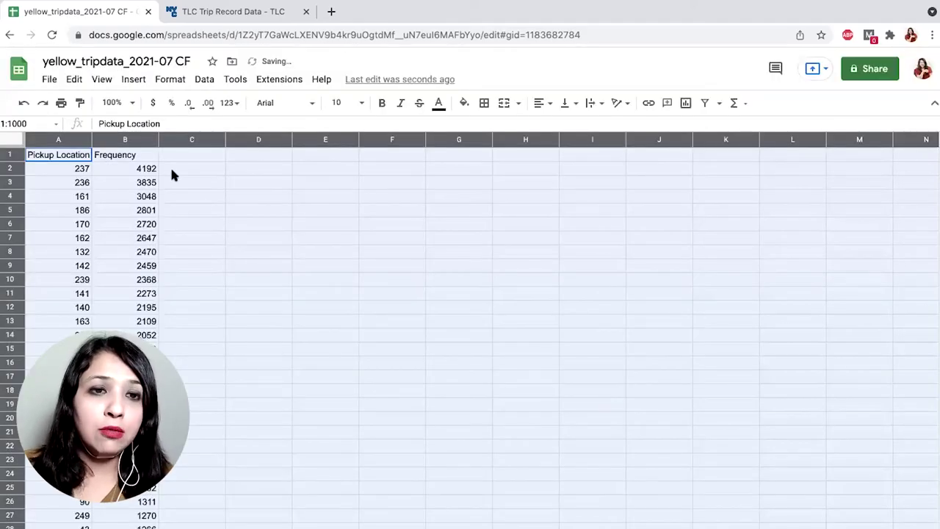
{"action": "left_click", "coordinate": [112, 168]}
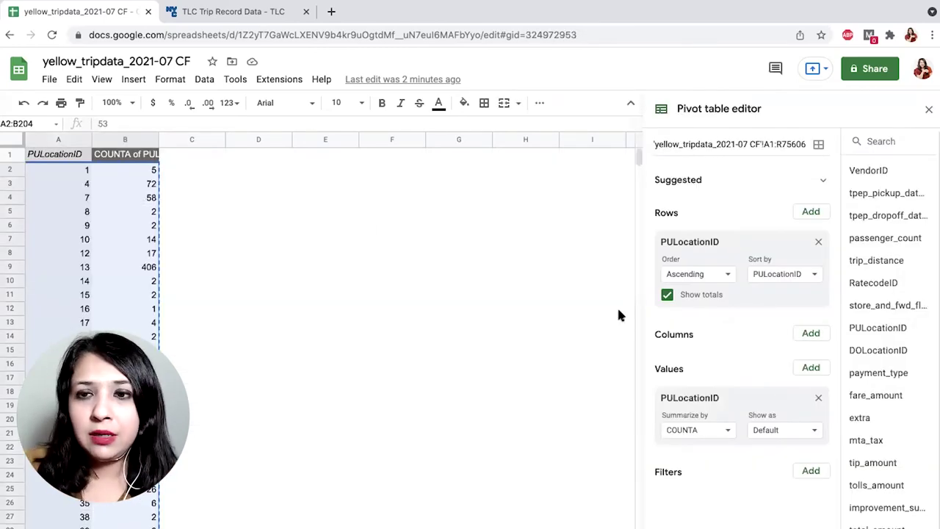
Step: Remove PULocationID from the pivot table's rows and values, and group the rows by passenger_count instead
{"action": "left_click", "coordinate": [817, 243]}
{"action": "left_click", "coordinate": [818, 367]}
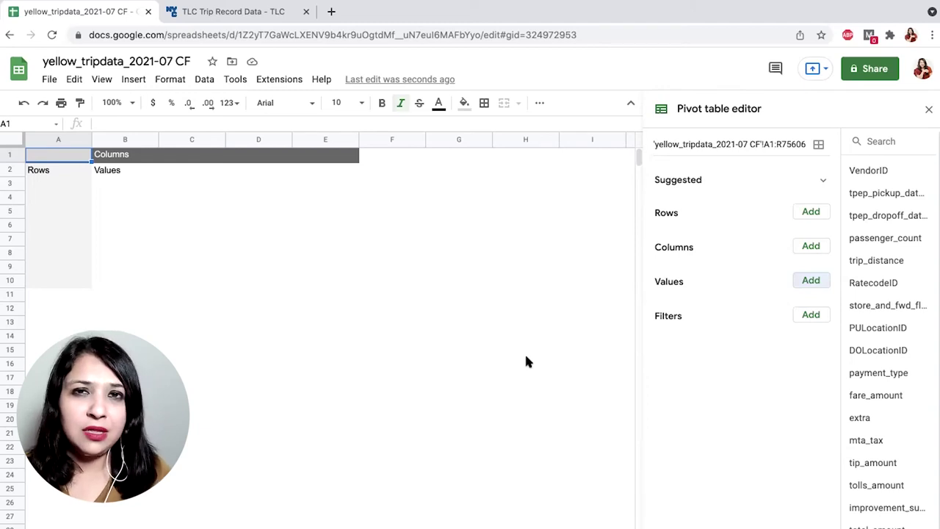
{"action": "left_click", "coordinate": [811, 212]}
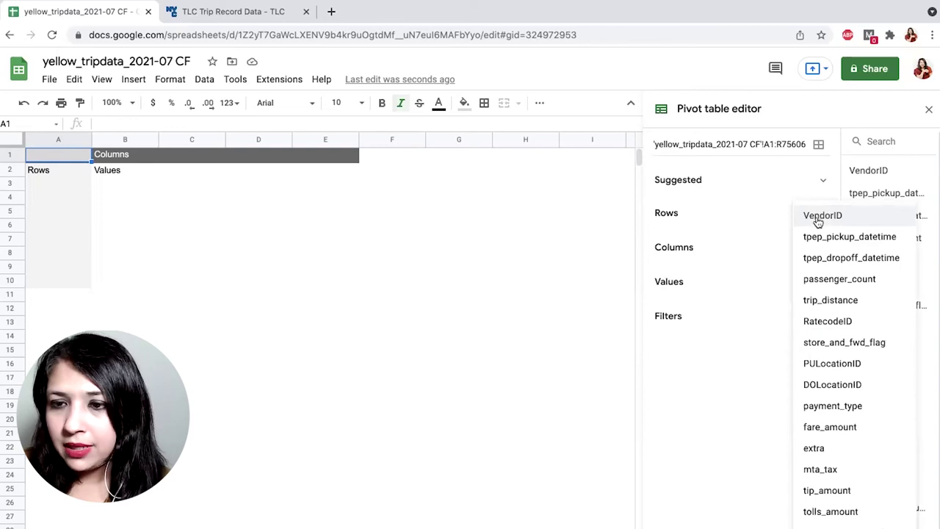
{"action": "left_click", "coordinate": [827, 279]}
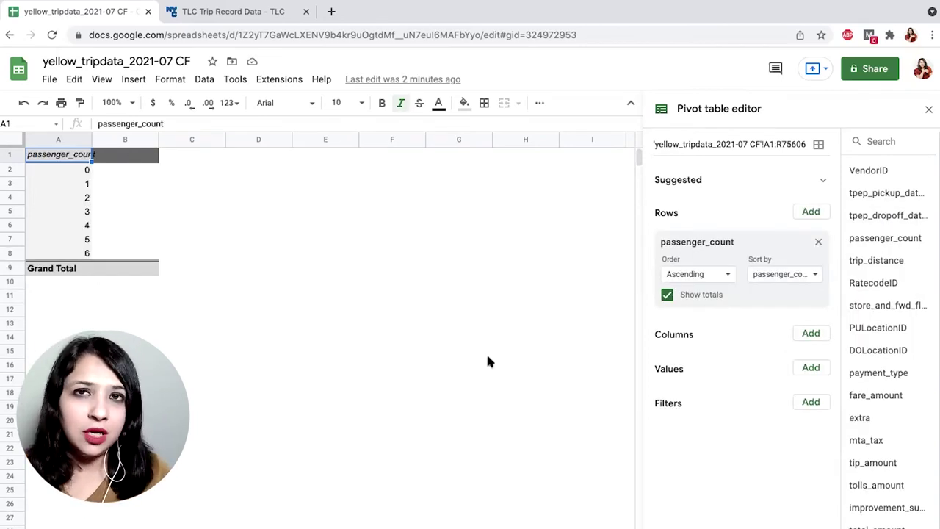
{"action": "left_click", "coordinate": [811, 368]}
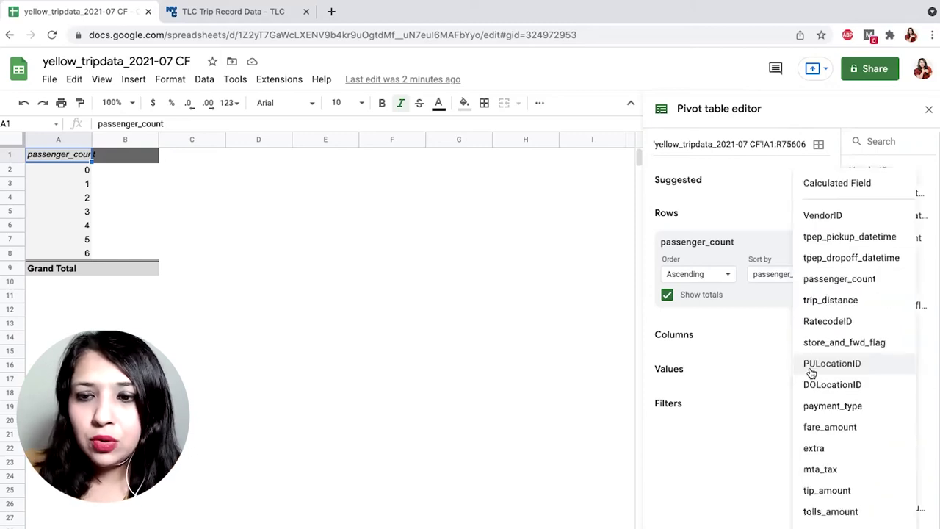
{"action": "left_click", "coordinate": [845, 299]}
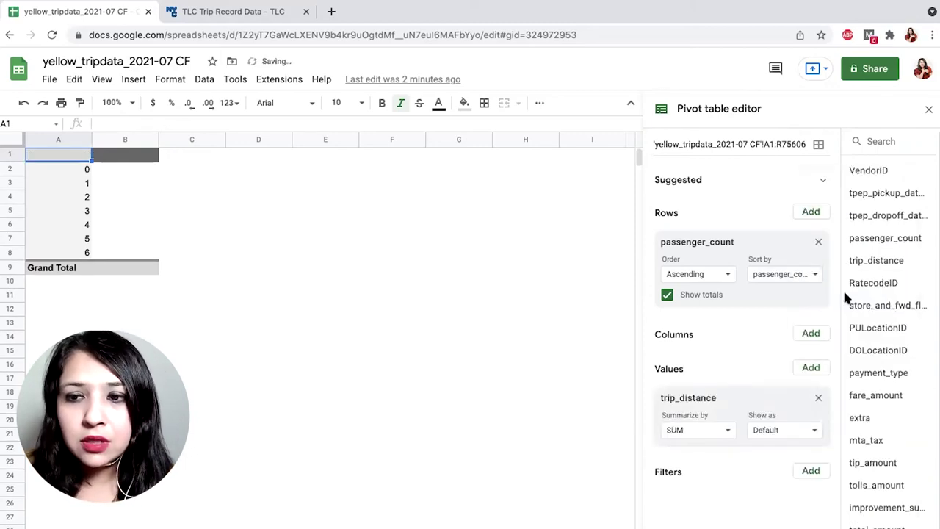
{"action": "left_click", "coordinate": [698, 431]}
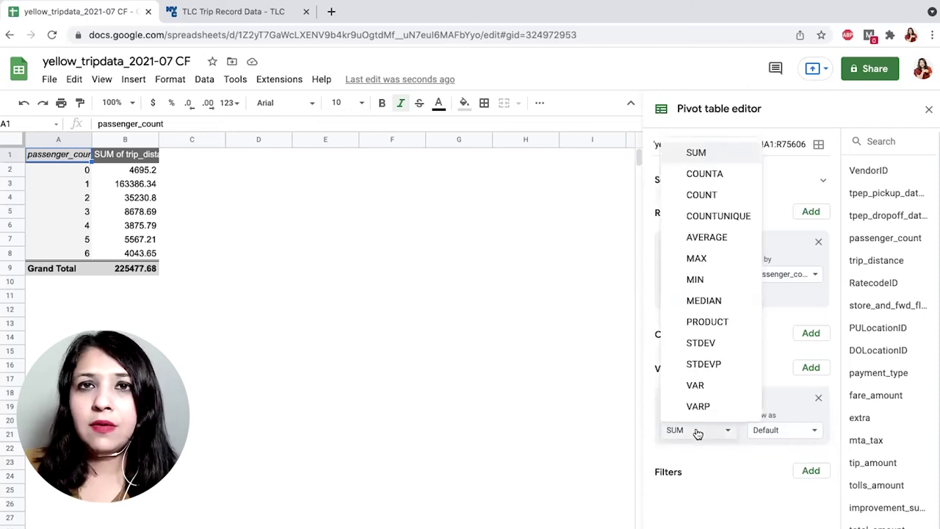
{"action": "left_click", "coordinate": [719, 236]}
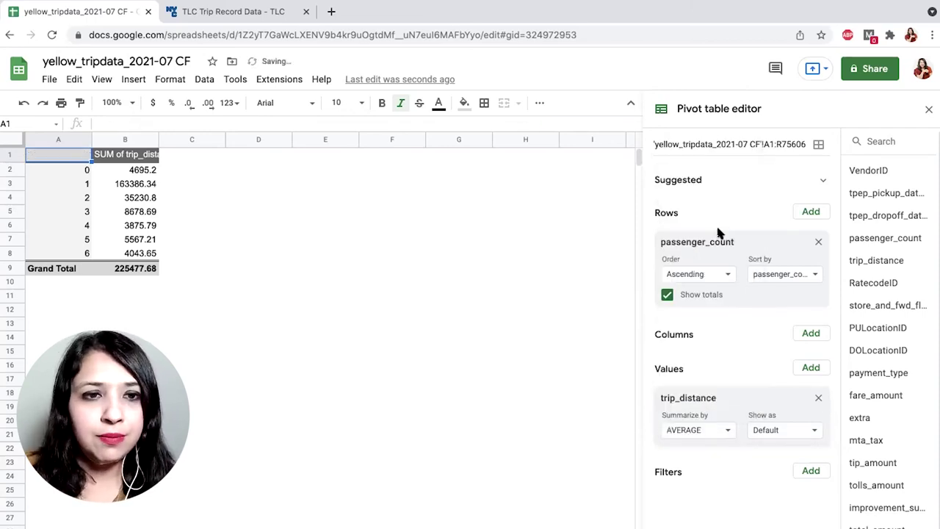
{"action": "left_click", "coordinate": [818, 398]}
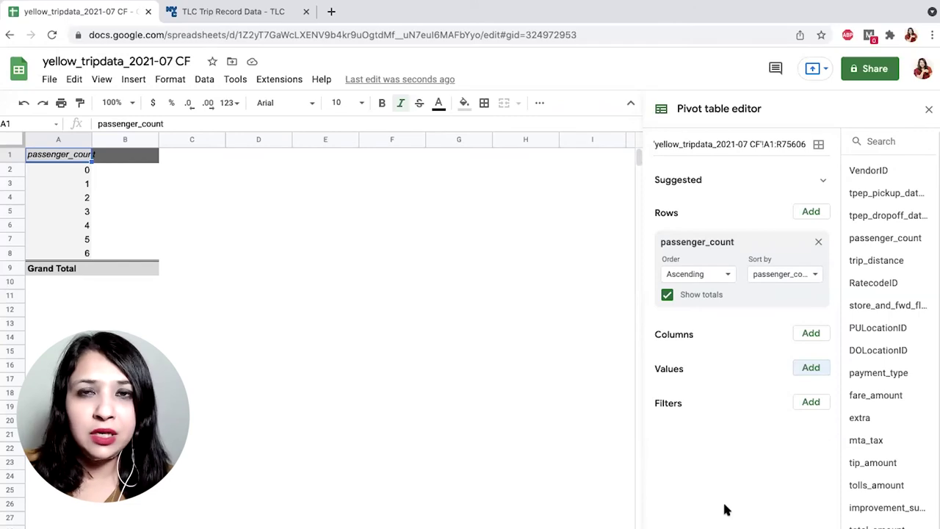
Step: Add trip_distance as a pivot table value summarized by AVERAGE
{"action": "left_click", "coordinate": [812, 368]}
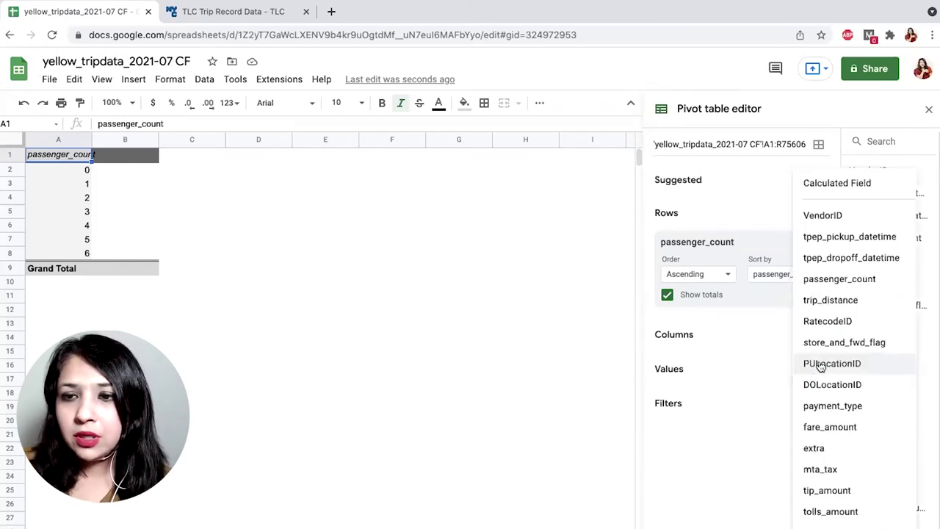
{"action": "left_click", "coordinate": [831, 299]}
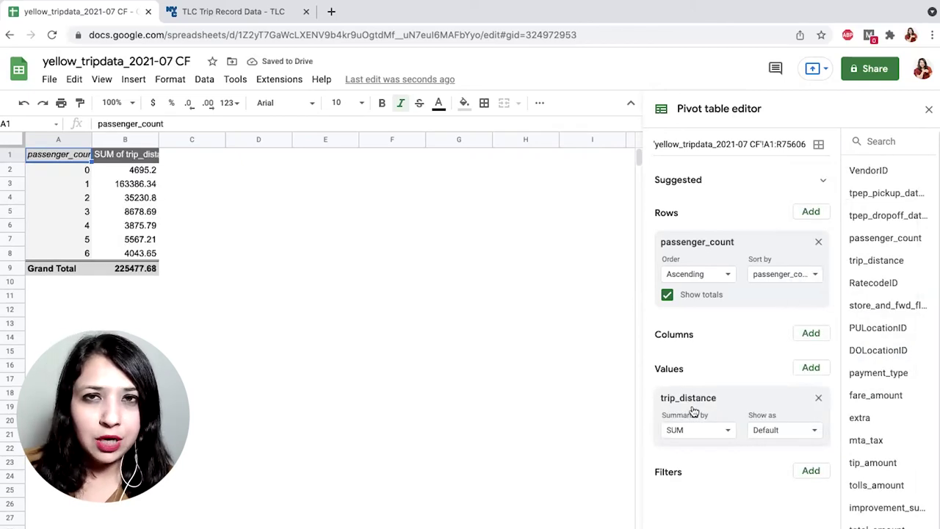
{"action": "left_click", "coordinate": [699, 432]}
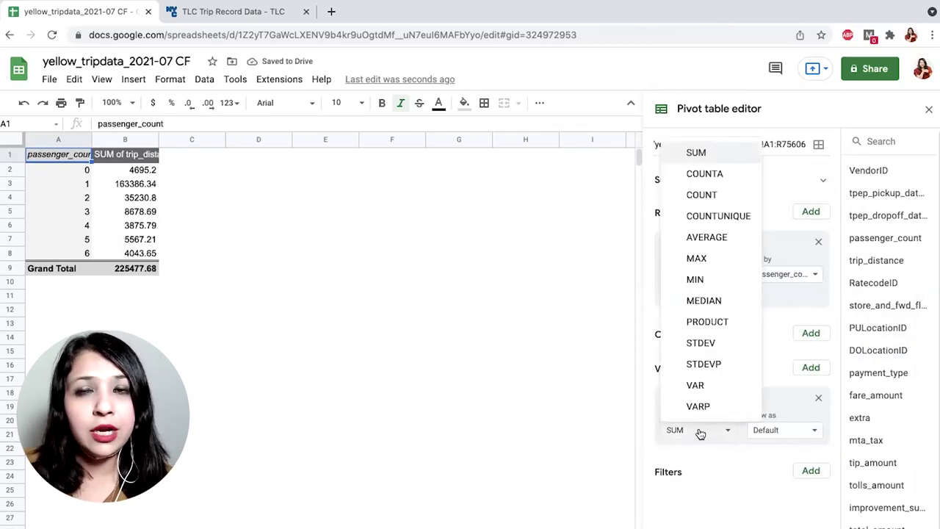
{"action": "left_click", "coordinate": [712, 236]}
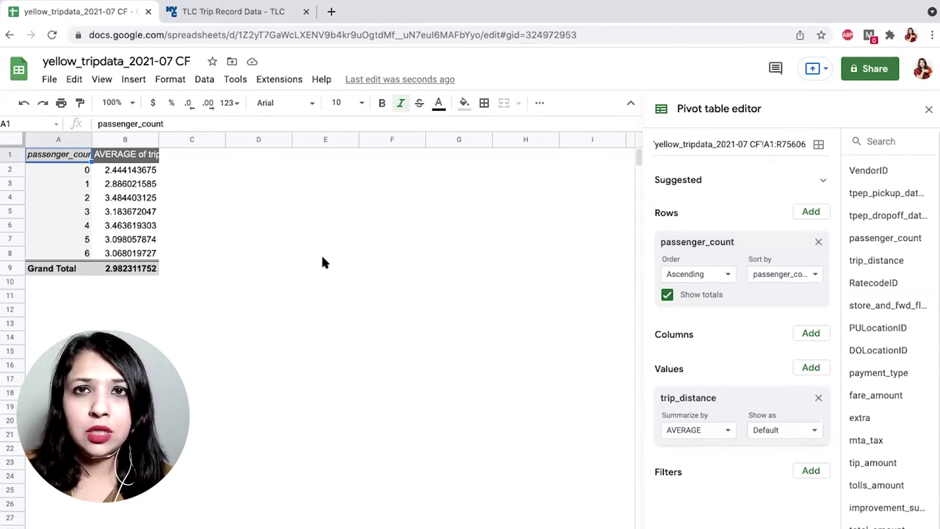
Step: Add a new blank sheet and enter the headers passenger count in A1 and trip distance in B1
{"action": "key", "text": "shift+F11"}
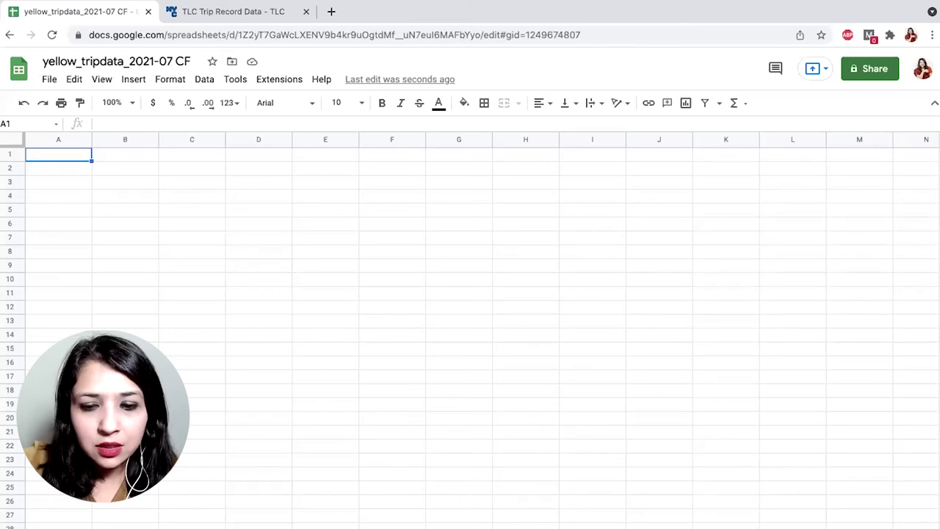
{"action": "left_click", "coordinate": [61, 154]}
{"action": "type", "text": "passenger count"}
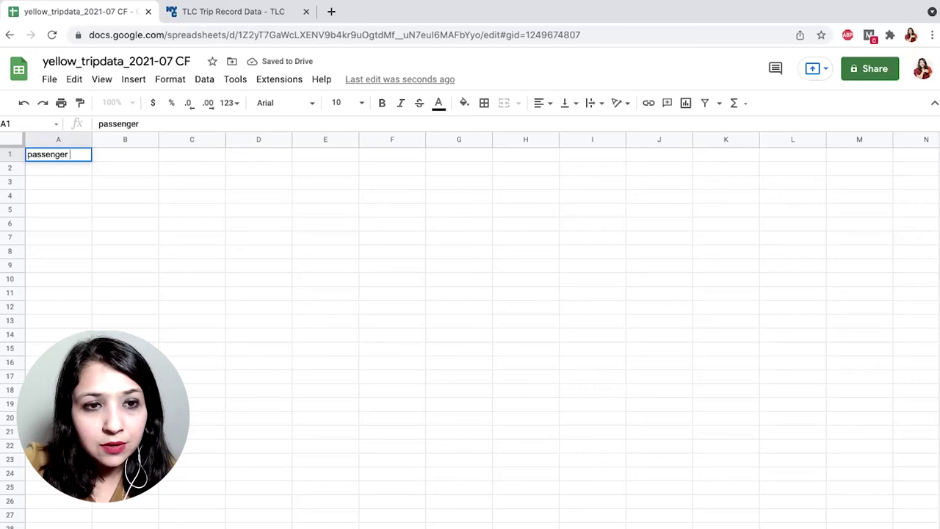
{"action": "key", "text": "Tab"}
{"action": "type", "text": "trip distanc"}
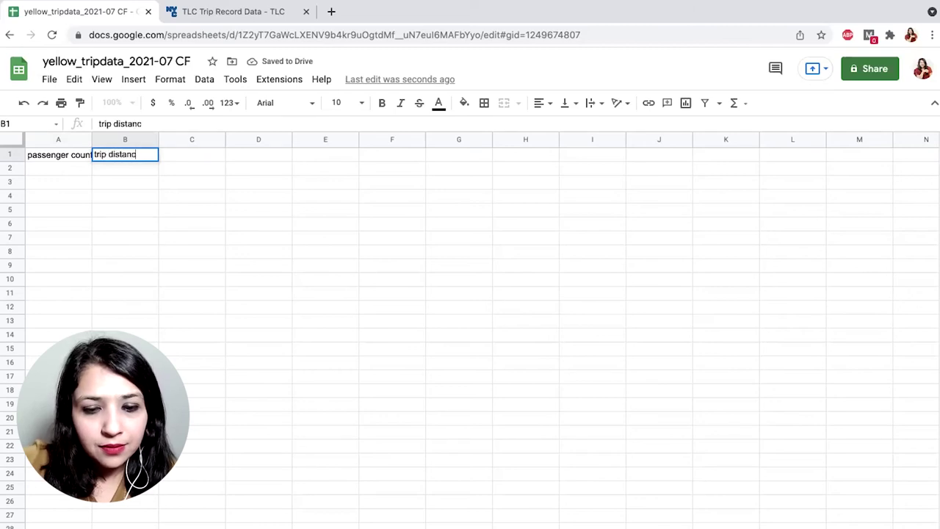
{"action": "type", "text": "e"}
{"action": "key", "text": "Return"}
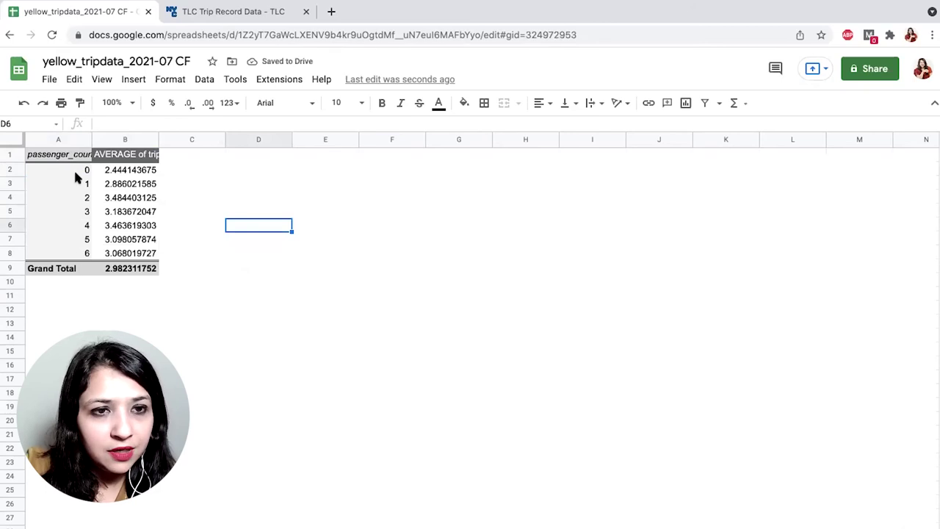
Step: Copy the pivot results in A2:B8 without the header and grand total, and paste them into the passenger count sheet starting at A2
{"action": "key", "text": "Down"}
{"action": "left_click", "coordinate": [70, 163]}
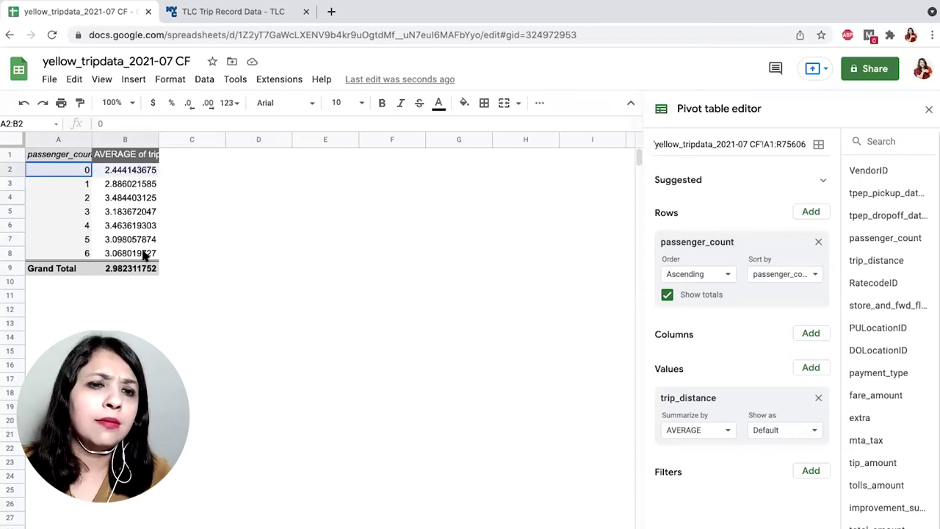
{"action": "left_click_drag", "start_coordinate": [145, 253], "coordinate": [145, 253]}
{"action": "key", "text": "ctrl+c"}
{"action": "key", "text": "ctrl+shift+Page_Down"}
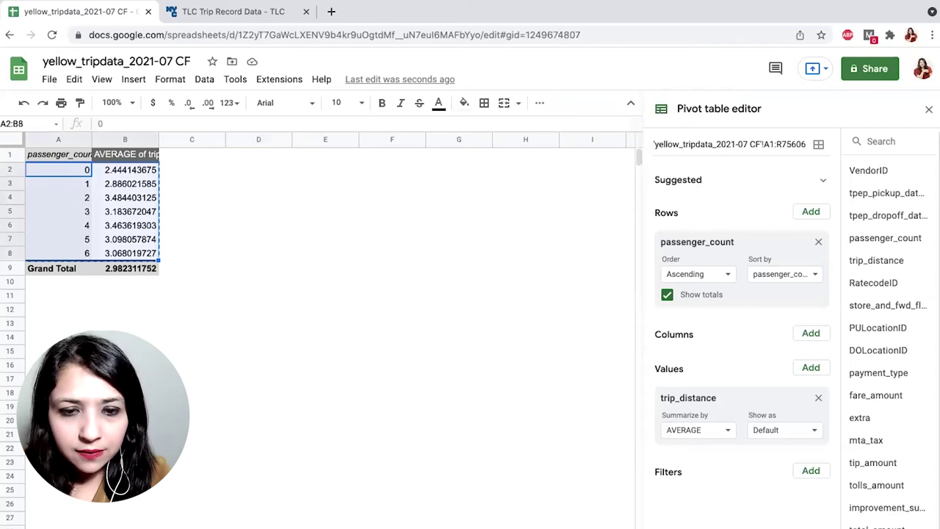
{"action": "key", "text": "ctrl+v"}
{"action": "left_click", "coordinate": [259, 307]}
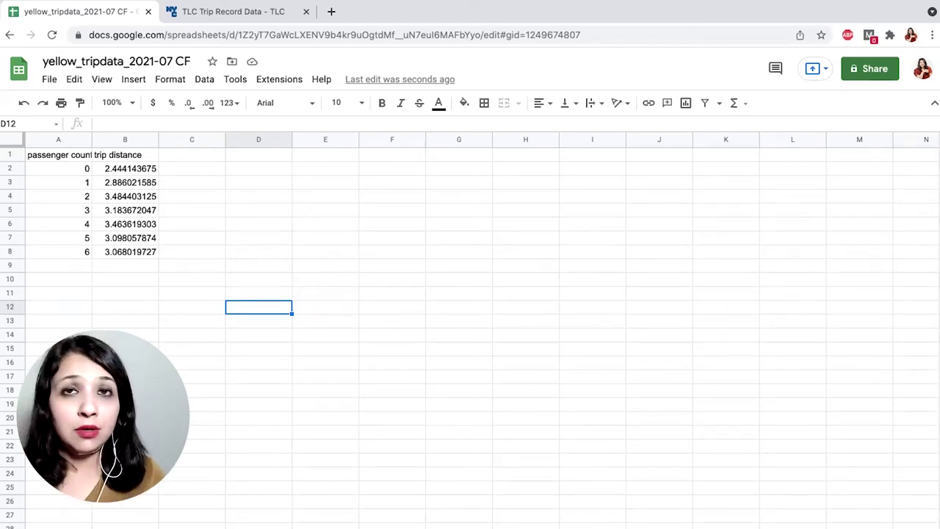
Step: Clear passenger_count and trip_distance from the pivot table, and group its rows by payment_type
{"action": "key", "text": "ctrl+shift+Page_Down"}
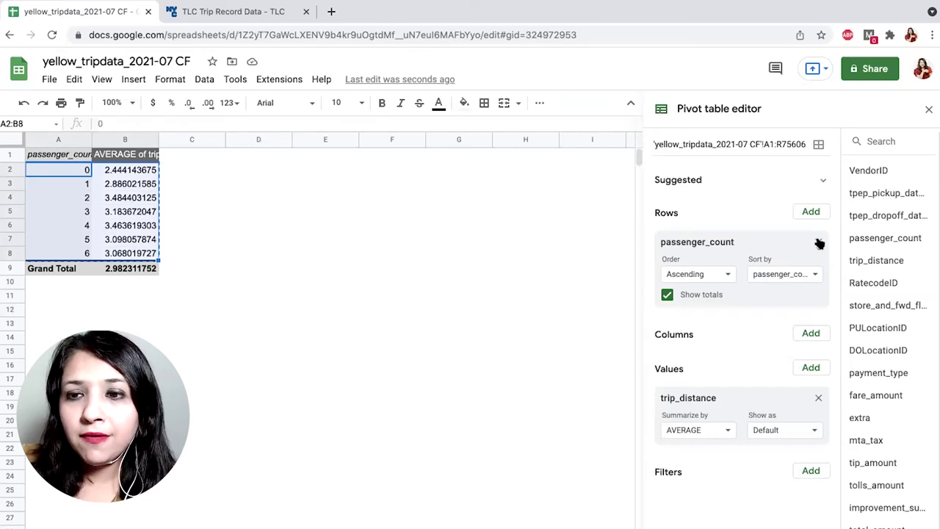
{"action": "left_click", "coordinate": [818, 242]}
{"action": "left_click", "coordinate": [818, 312]}
{"action": "left_click_drag", "start_coordinate": [879, 373], "coordinate": [764, 239]}
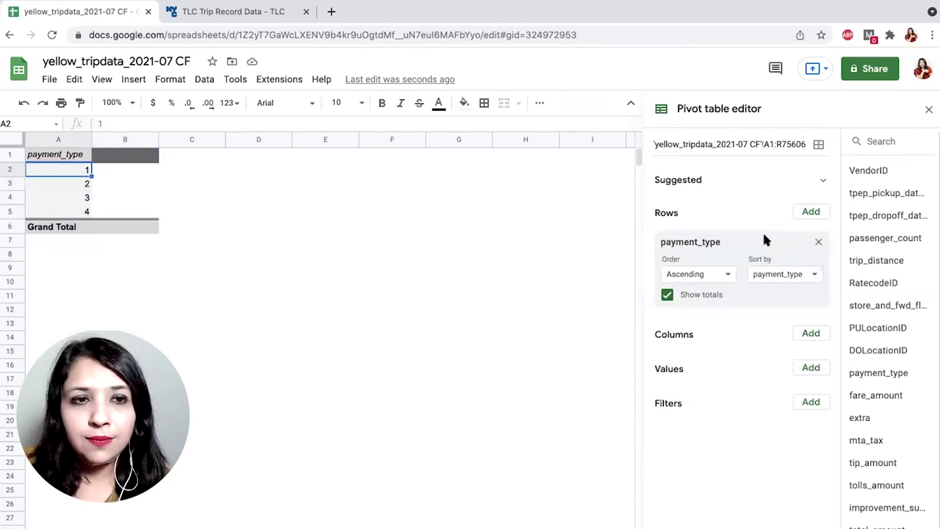
Step: Add payment_type as the pivot table's only value, summarized by COUNTA
{"action": "left_click", "coordinate": [810, 369]}
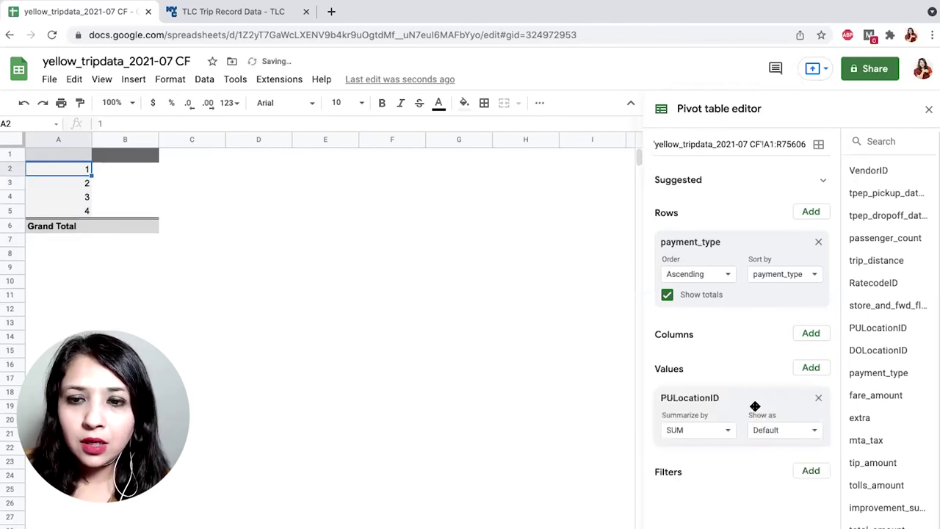
{"action": "left_click", "coordinate": [818, 398]}
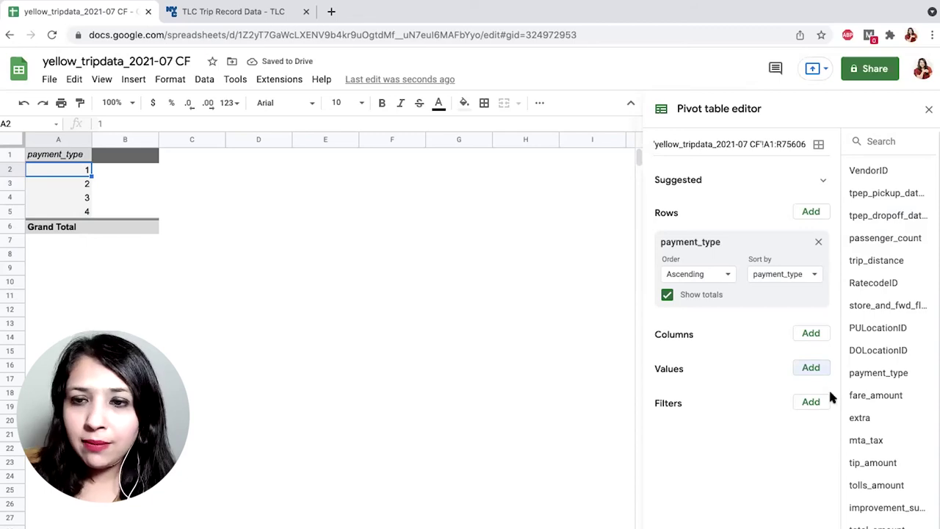
{"action": "left_click", "coordinate": [811, 369]}
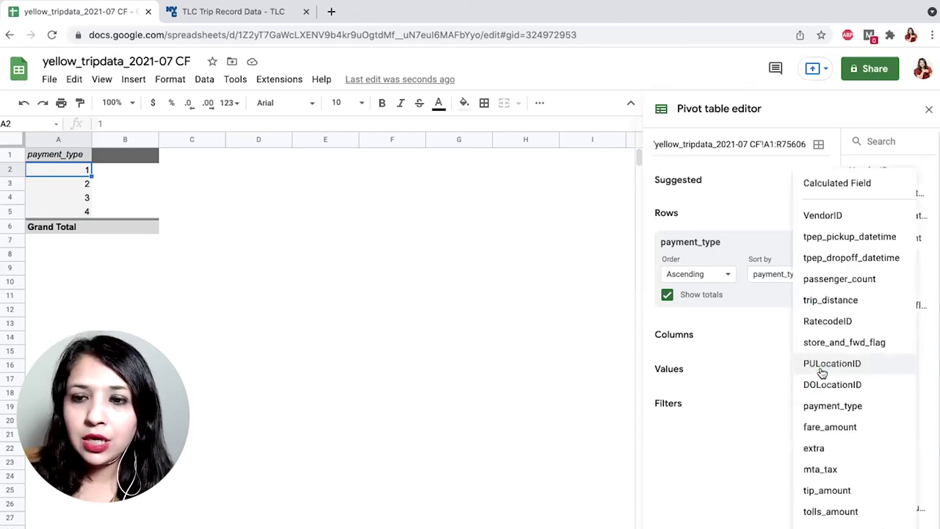
{"action": "left_click", "coordinate": [834, 405]}
{"action": "left_click", "coordinate": [679, 433]}
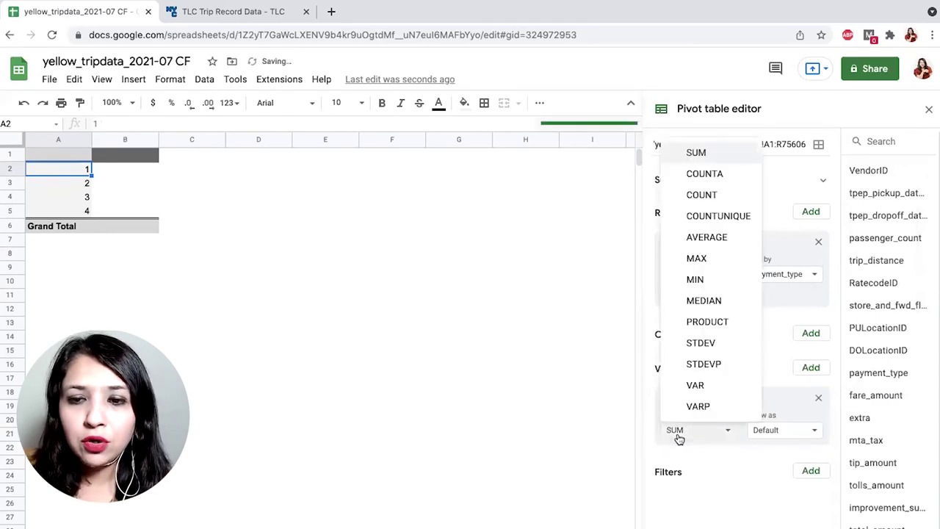
{"action": "left_click", "coordinate": [714, 174]}
{"action": "left_click", "coordinate": [325, 282]}
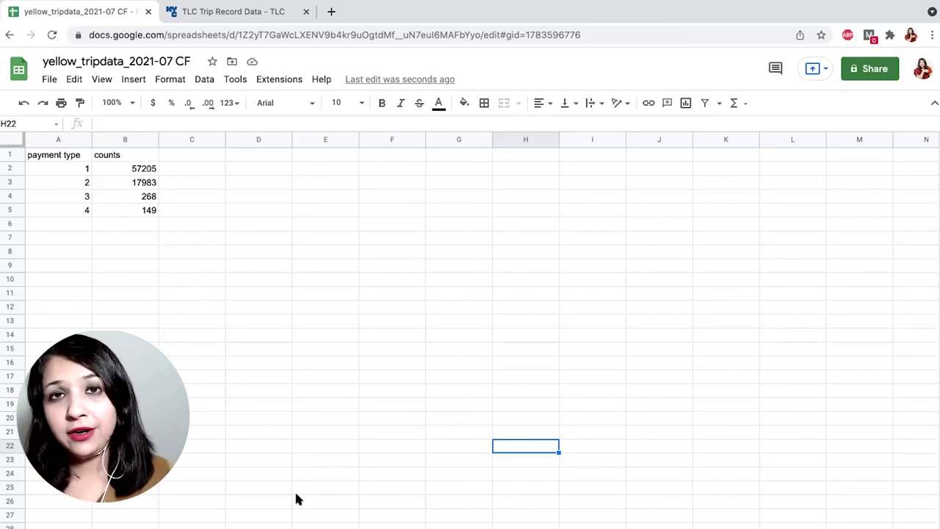
Step: Return to the pivot table sheet and remove payment_type from both the pivot table's rows and its values
{"action": "key", "text": "alt+Down"}
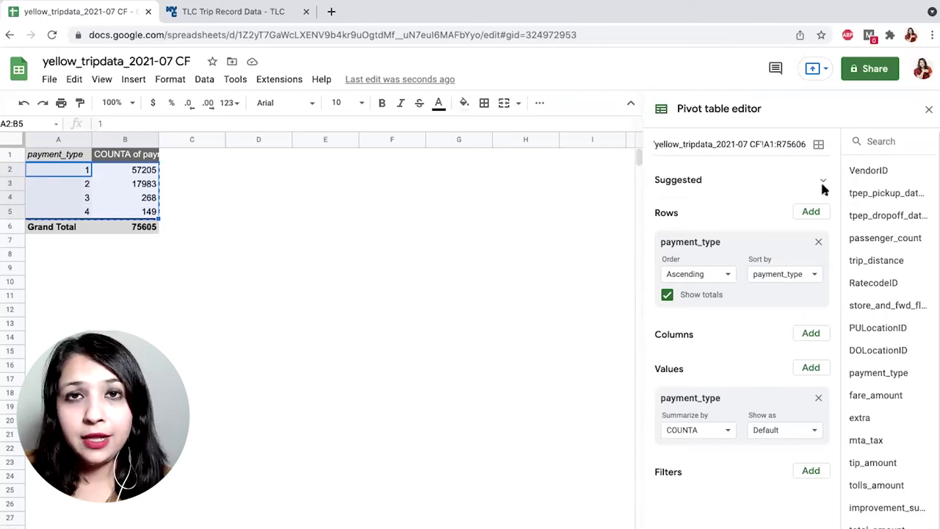
{"action": "left_click", "coordinate": [818, 242]}
{"action": "left_click", "coordinate": [818, 398]}
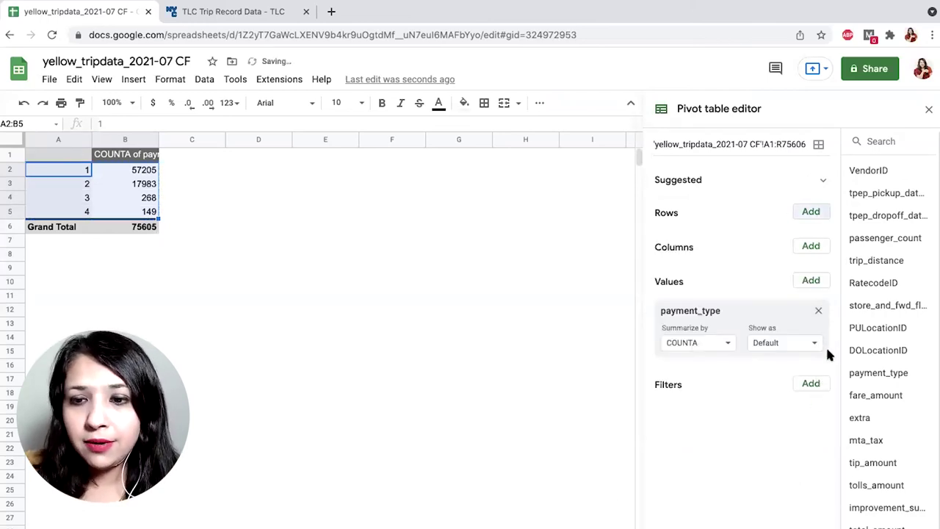
{"action": "left_click", "coordinate": [342, 266]}
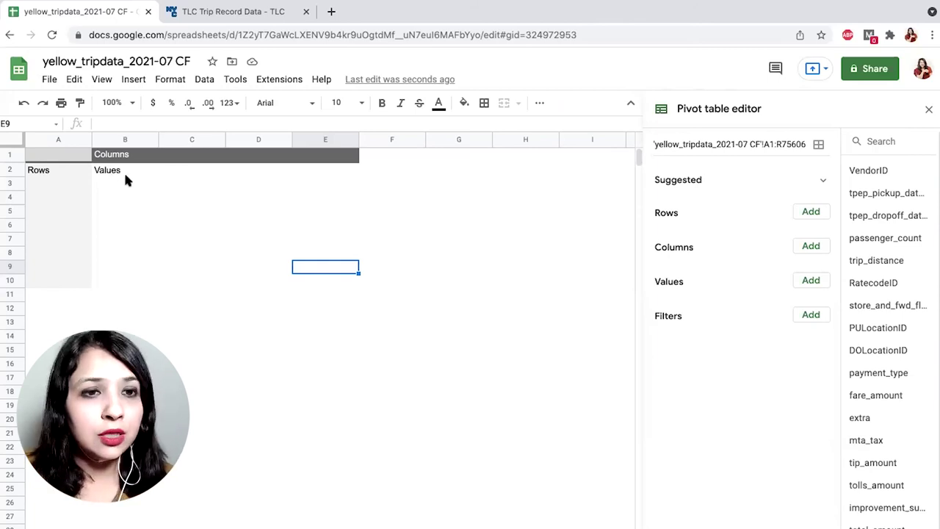
Step: Set up the pivot table with payment_type as rows, VendorID as columns, and VendorID summarized by COUNTA as values
{"action": "left_click", "coordinate": [811, 211]}
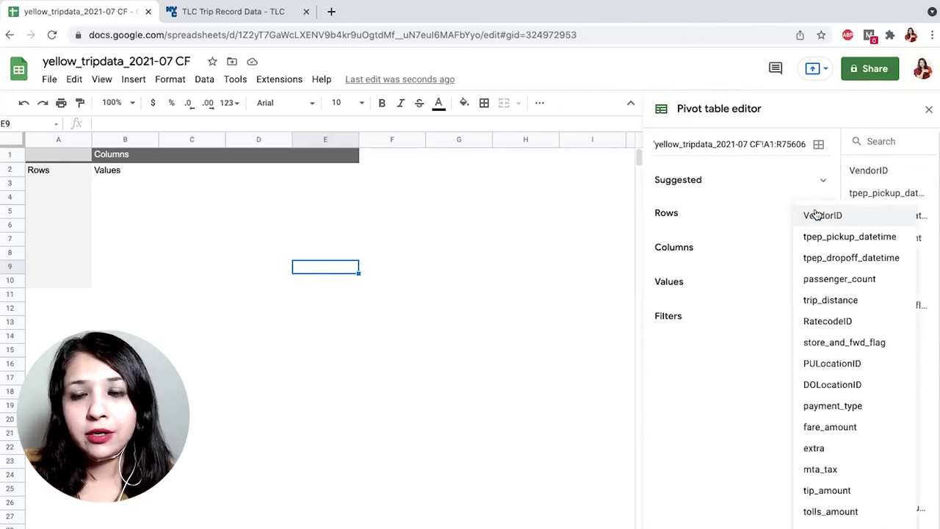
{"action": "left_click", "coordinate": [828, 407]}
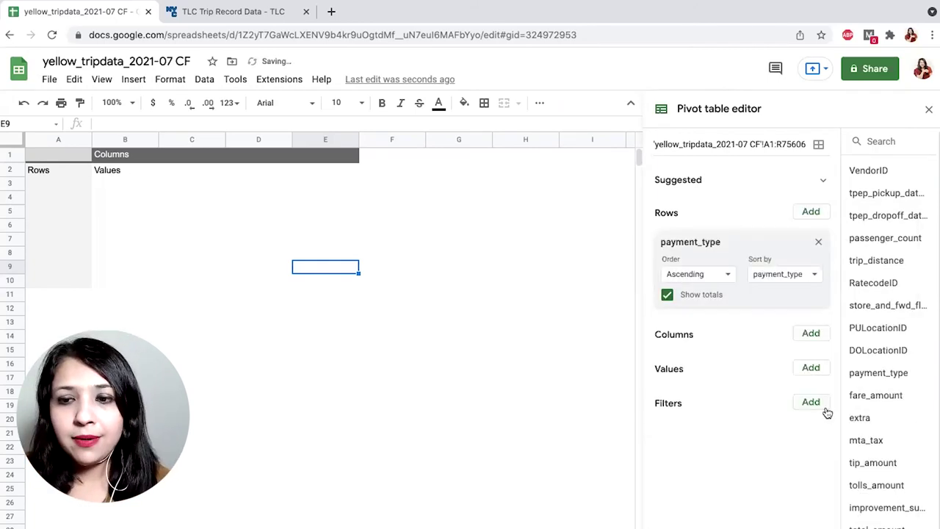
{"action": "left_click", "coordinate": [812, 334]}
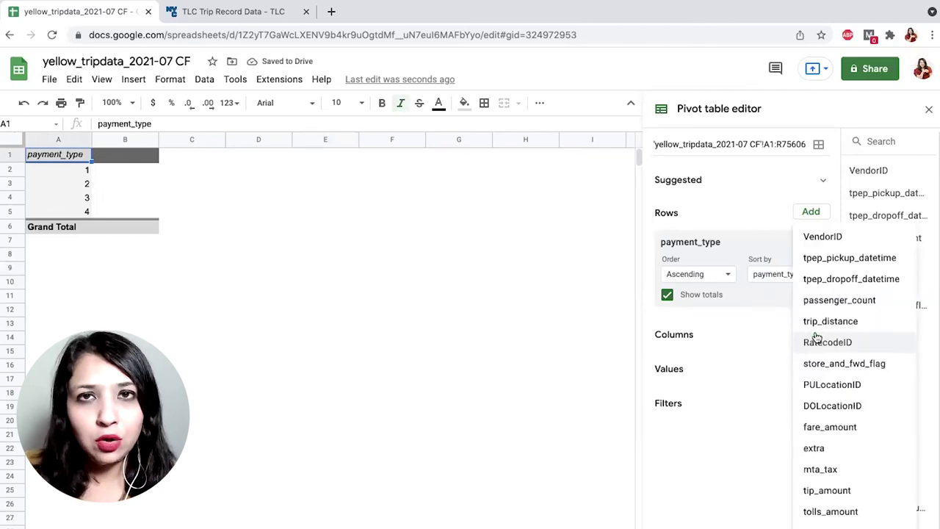
{"action": "left_click", "coordinate": [850, 236]}
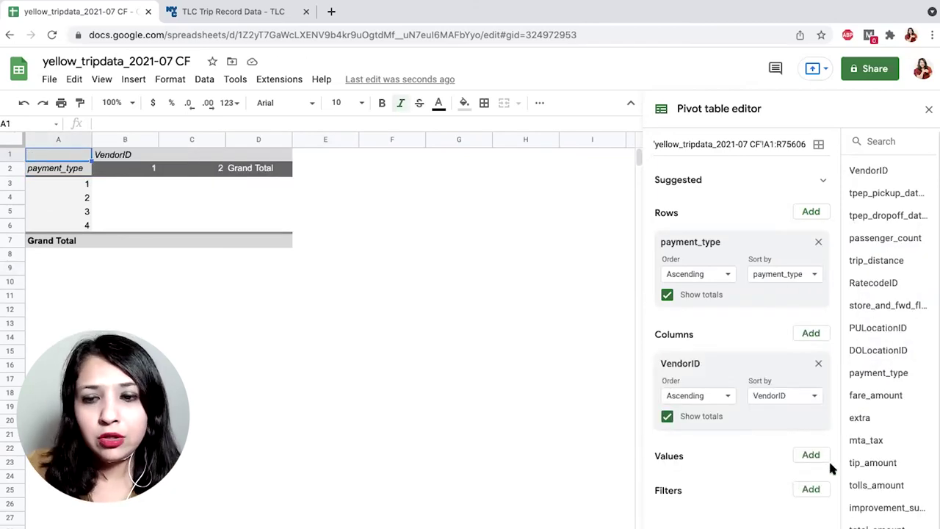
{"action": "left_click", "coordinate": [810, 456]}
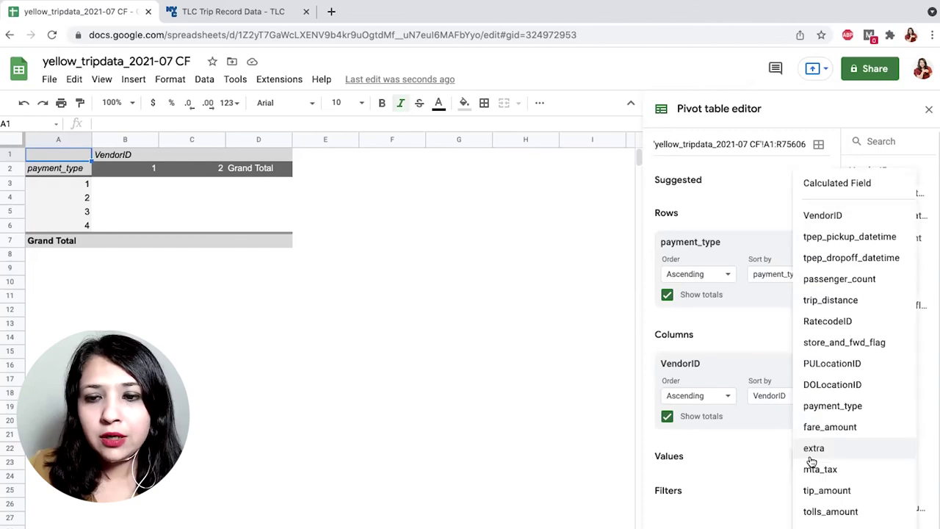
{"action": "left_click", "coordinate": [843, 223]}
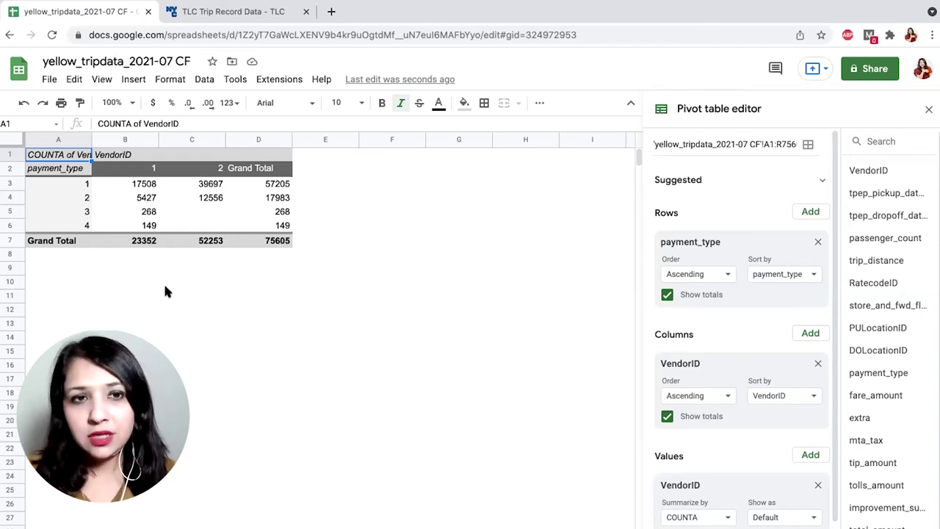
Step: Copy the pivot results in A3:C6, leaving out the header rows and the grand totals
{"action": "left_click", "coordinate": [259, 309]}
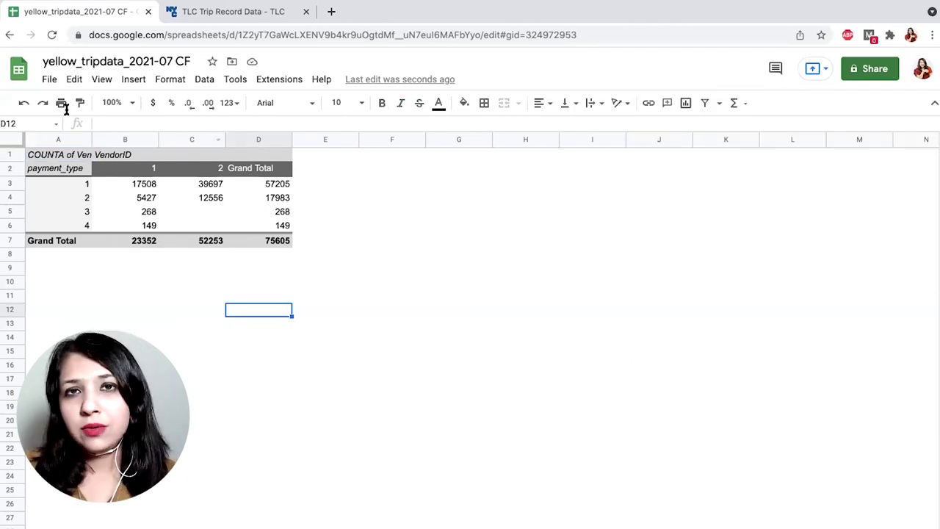
{"action": "left_click_drag", "start_coordinate": [80, 184], "coordinate": [213, 225]}
{"action": "key", "text": "ctrl+c"}
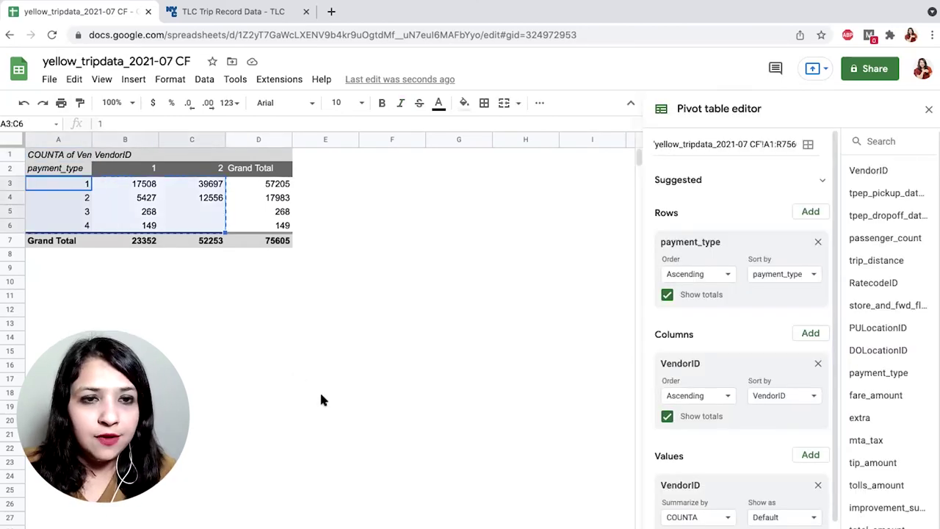